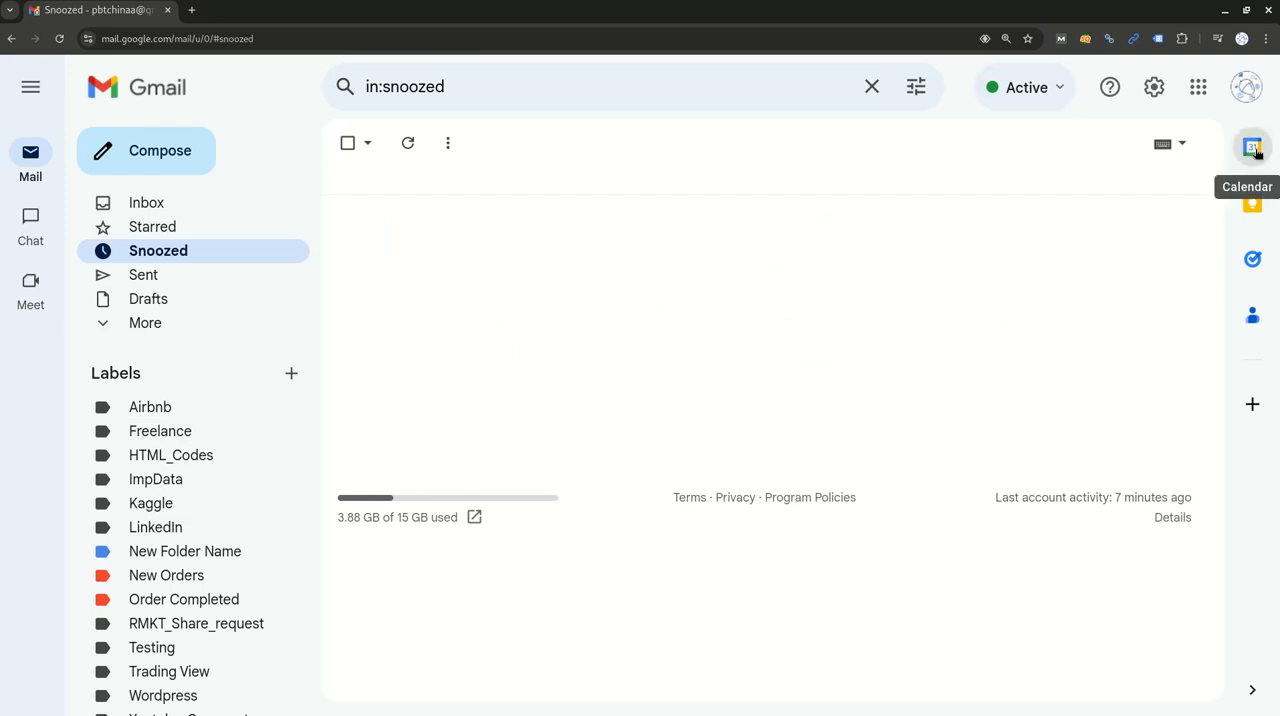
Open Google Calendar from the Gmail side panel and switch to it in its own browser tab.
click(1253, 148)
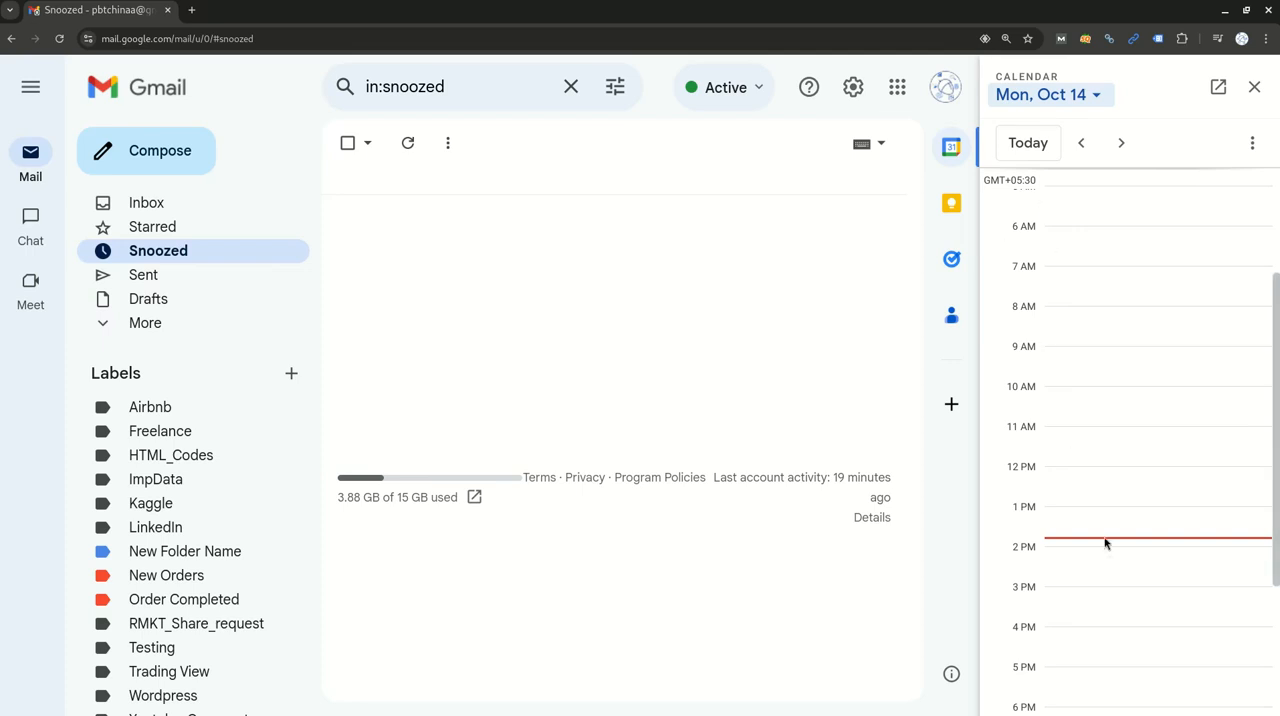
scroll(1099, 529, down, 2)
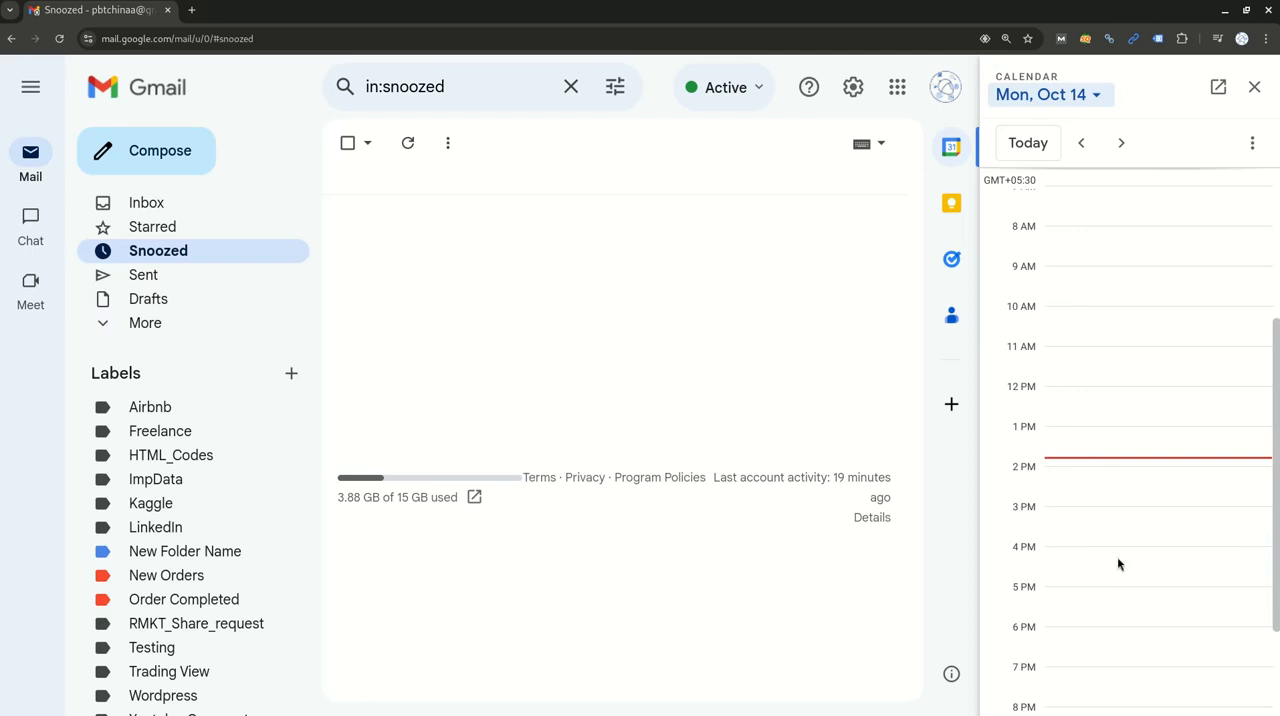
click(1218, 89)
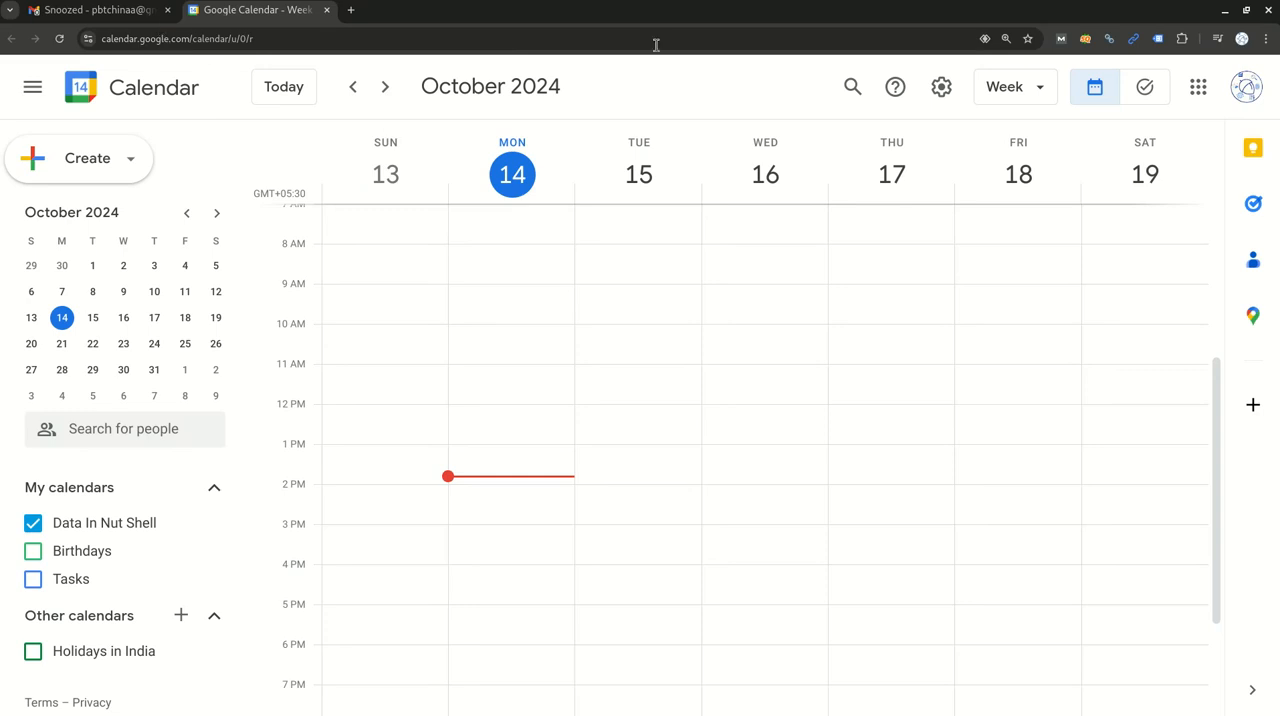
Look at the calendar in month, year and day views, and return to the week view.
click(1022, 95)
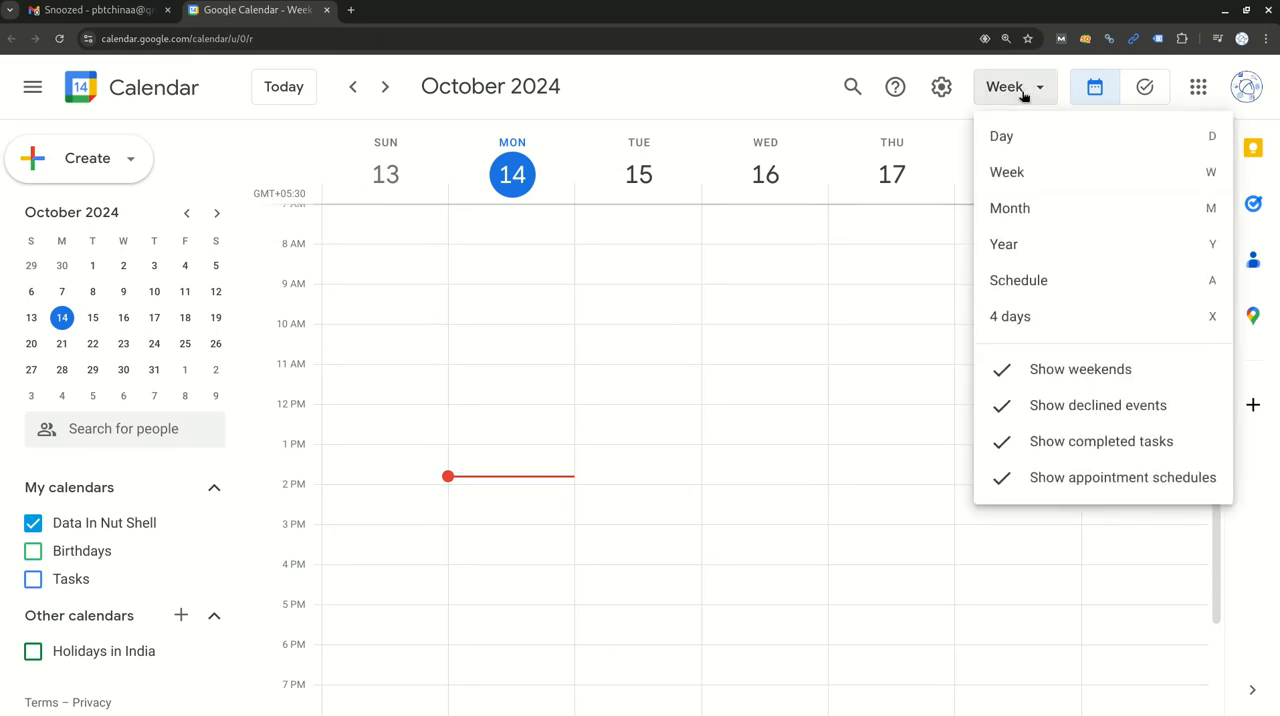
click(1036, 210)
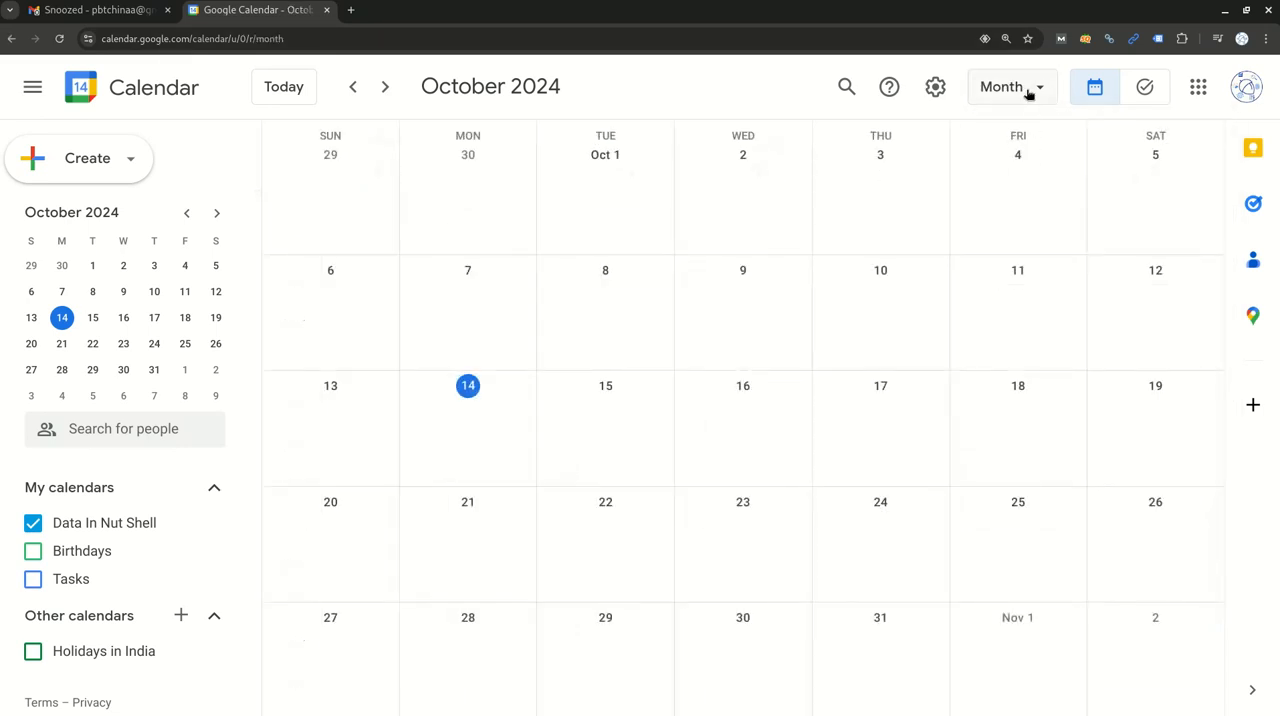
click(1031, 91)
click(1038, 245)
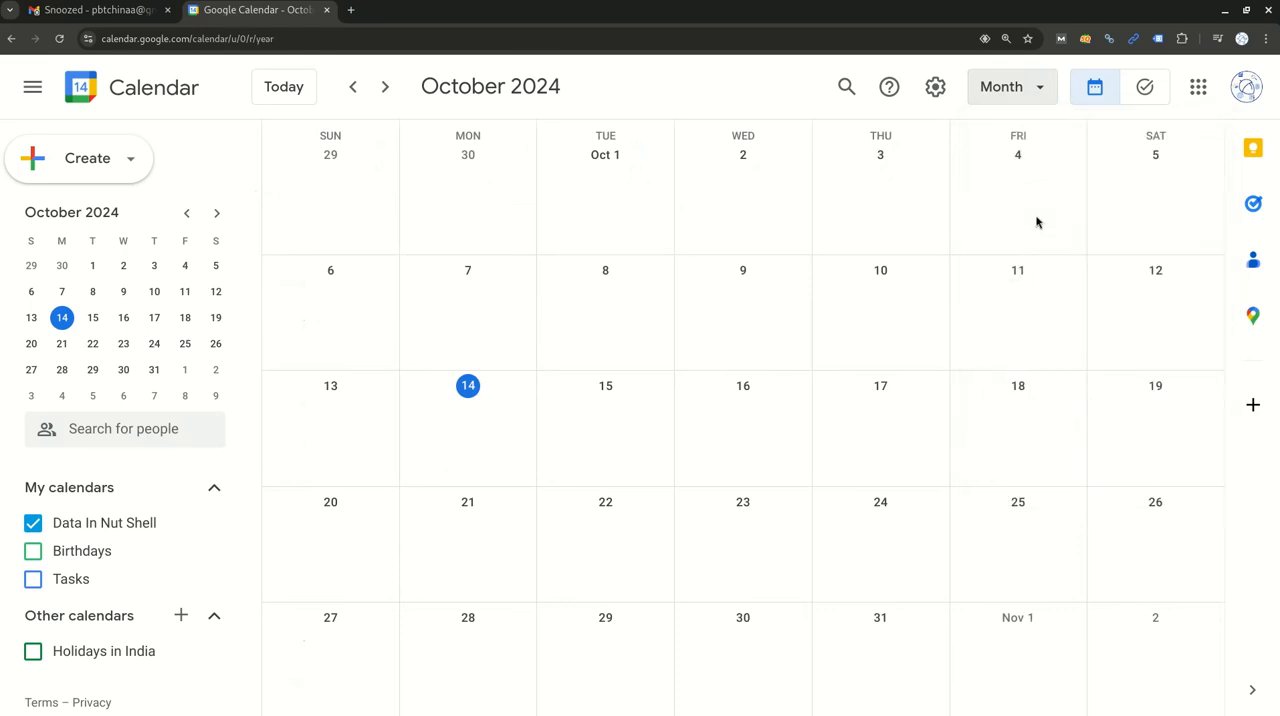
click(1017, 90)
click(1030, 140)
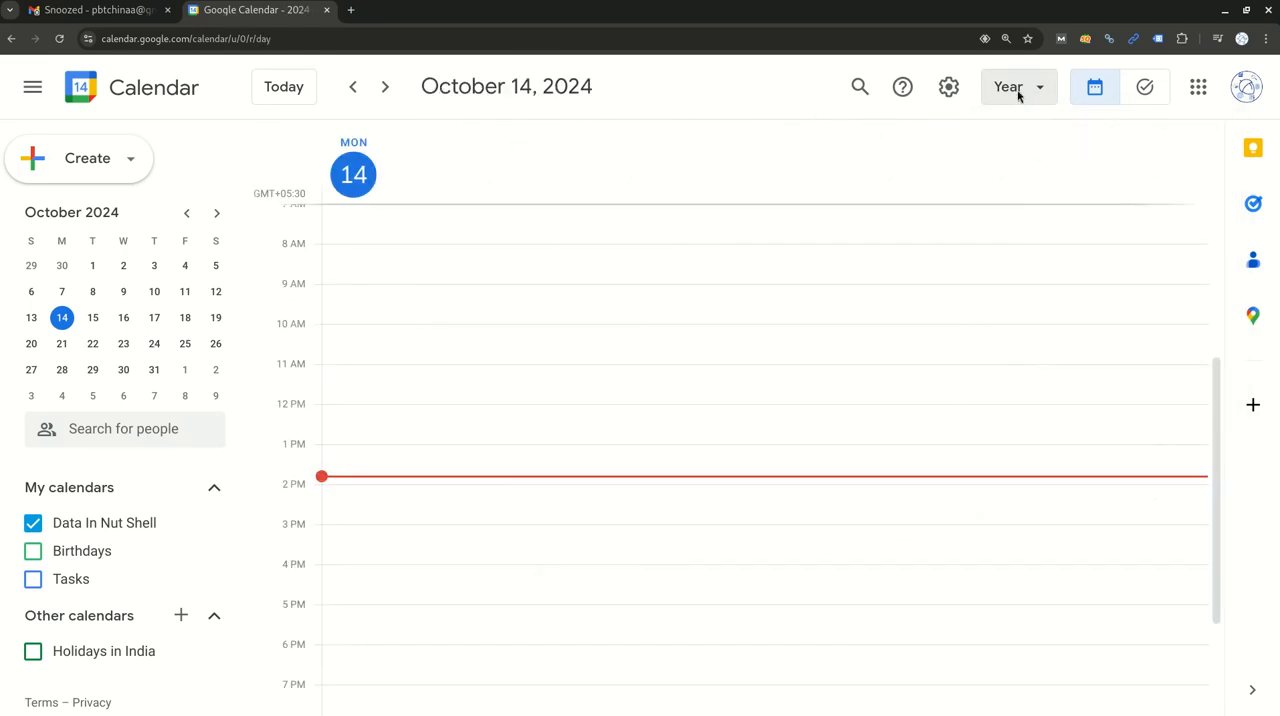
click(1017, 89)
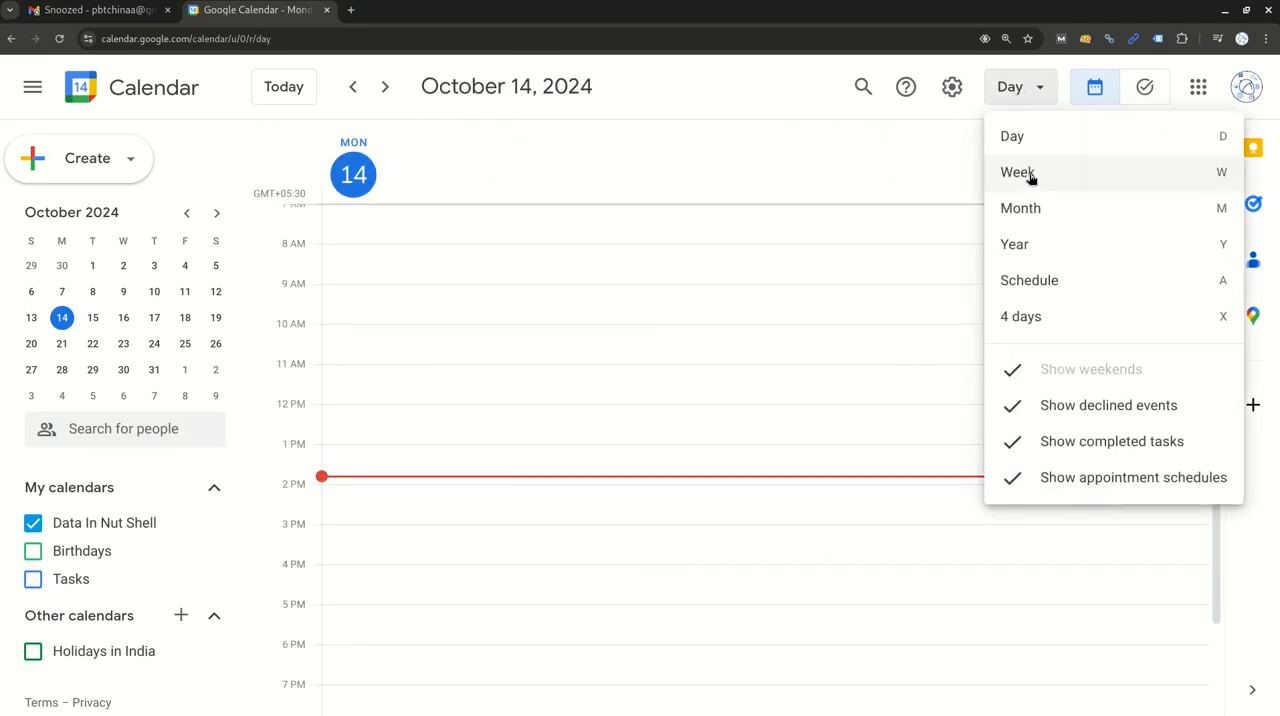
click(1031, 177)
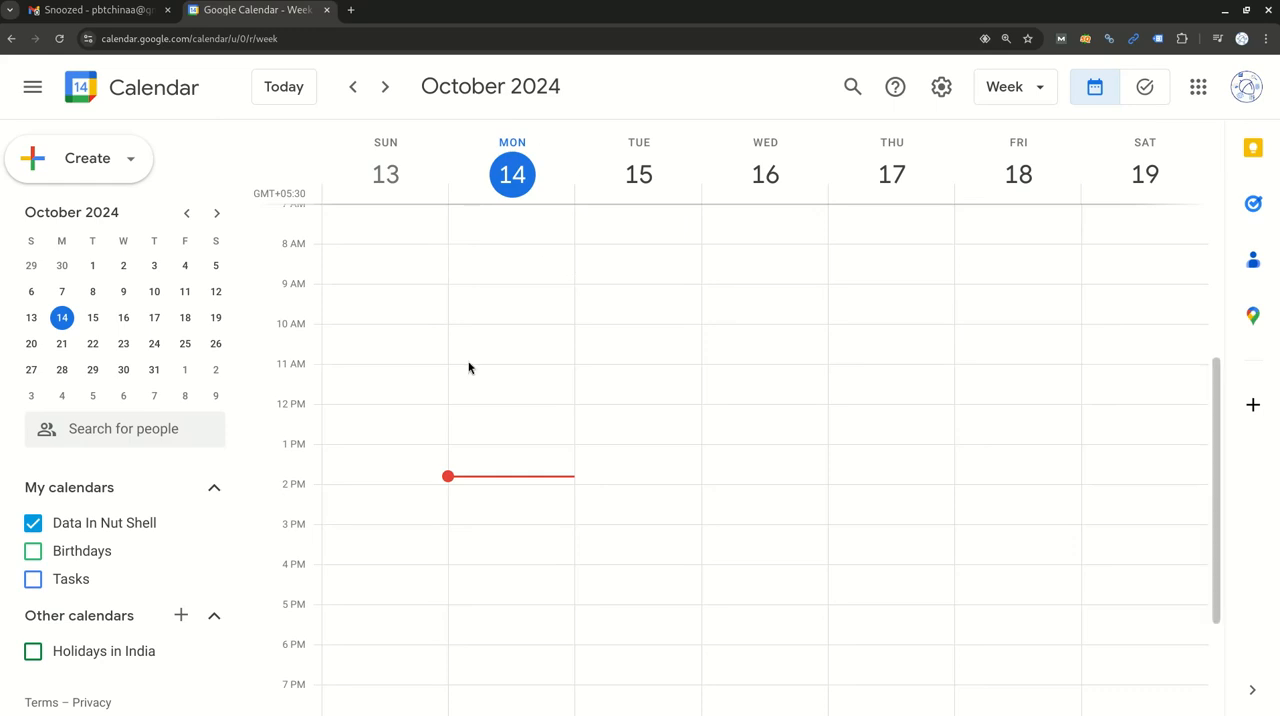
Create an event on Monday, October 14 from 2:30pm to 3:30pm and title it "meeting name".
scroll(480, 450, down, 3)
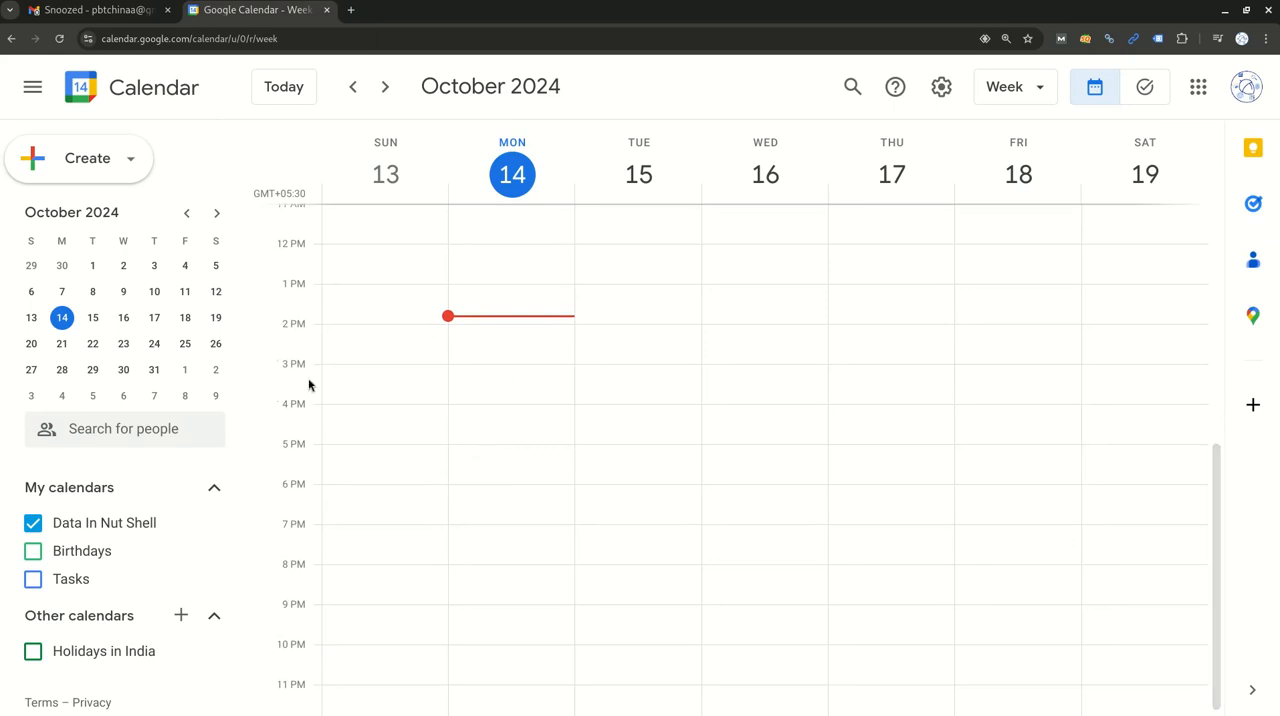
click(502, 371)
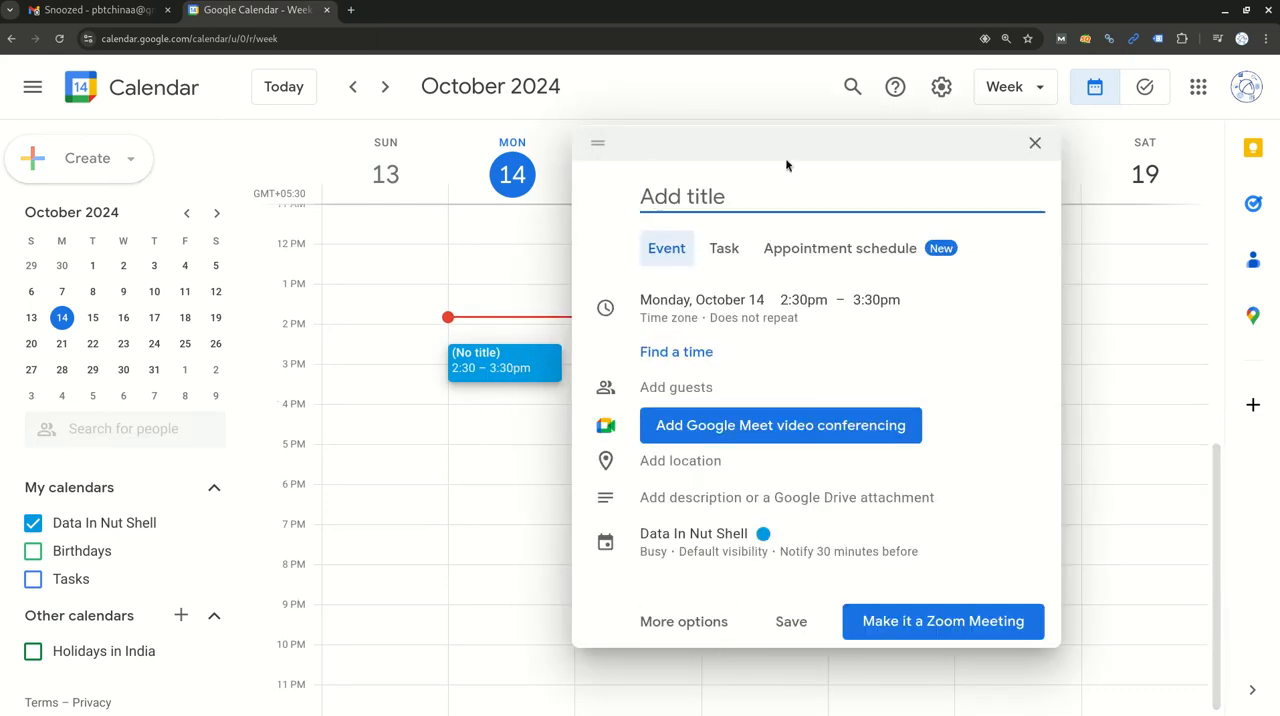
text(meeing)
key(BackSpace)
text(ting name)
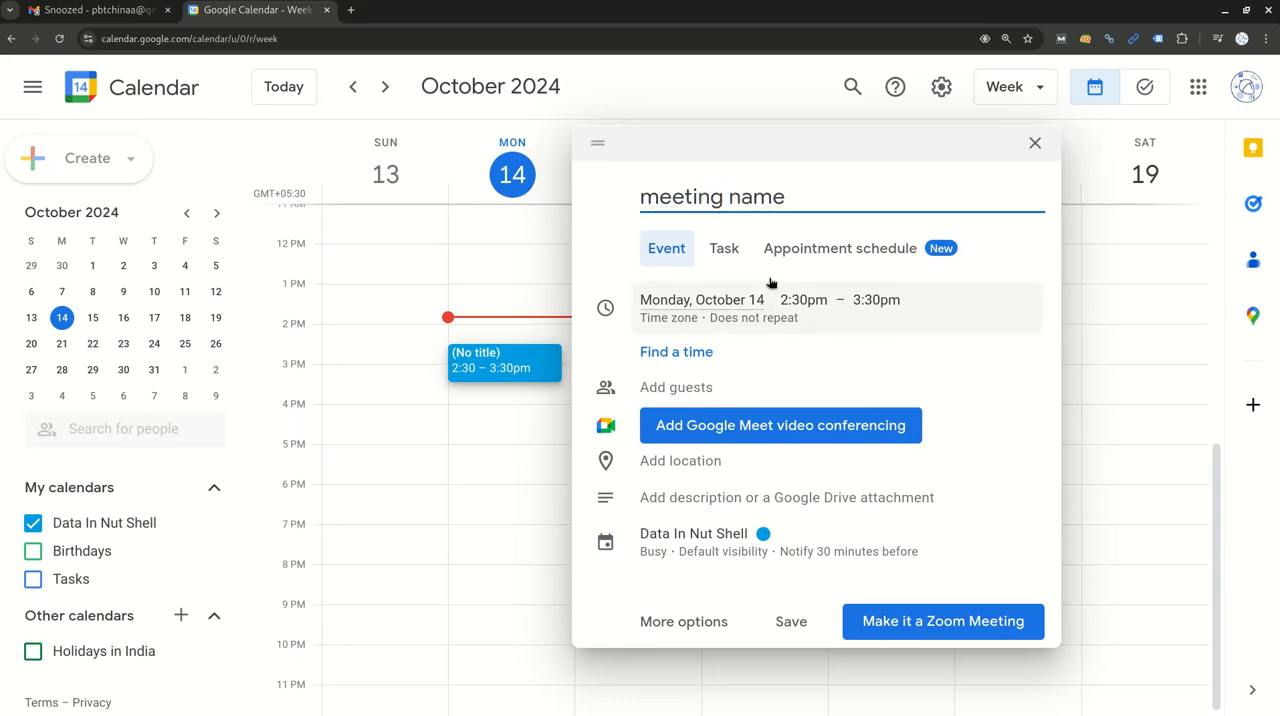
Choose October 14 as the meeting date and set its time from 3:00pm to 3:30pm.
click(723, 303)
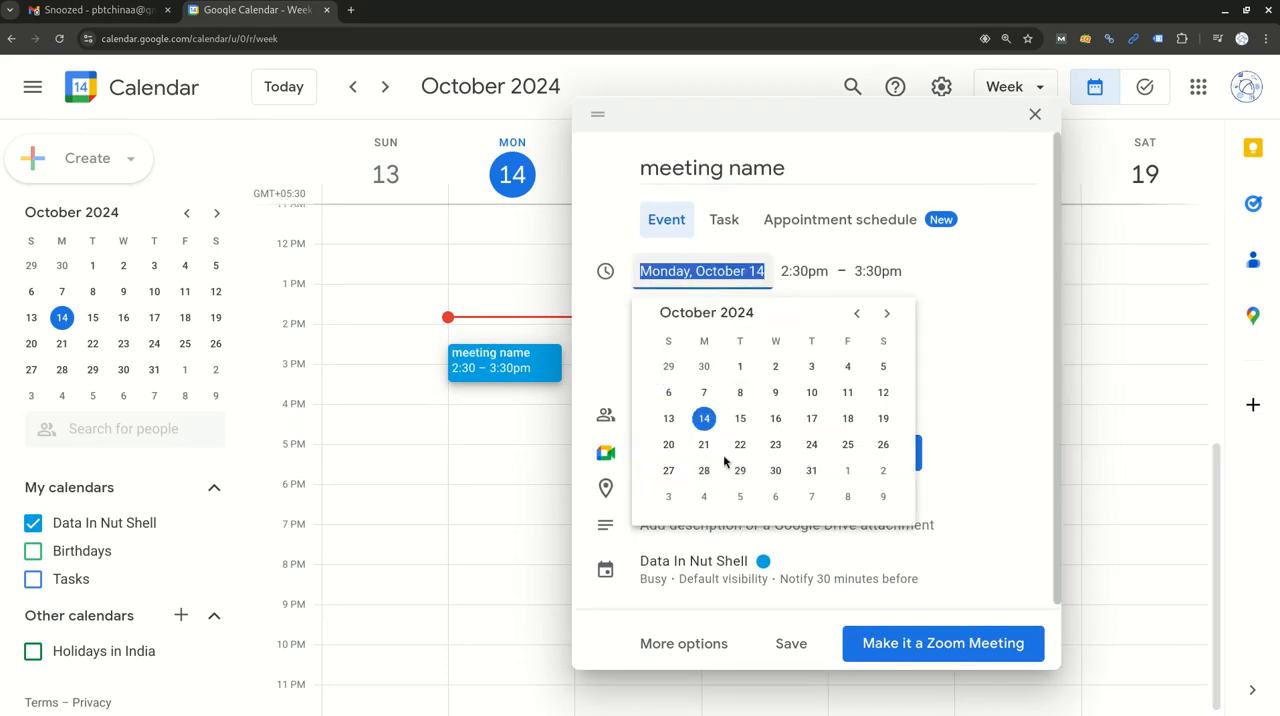
click(705, 419)
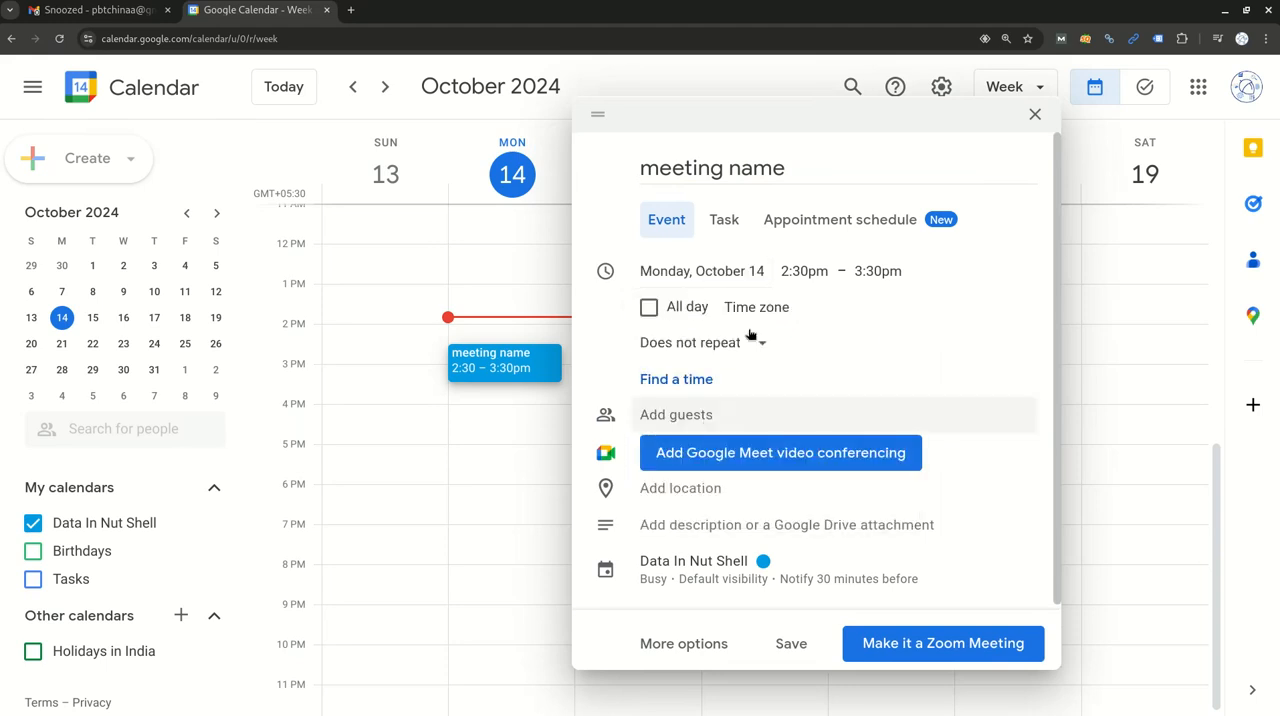
click(801, 278)
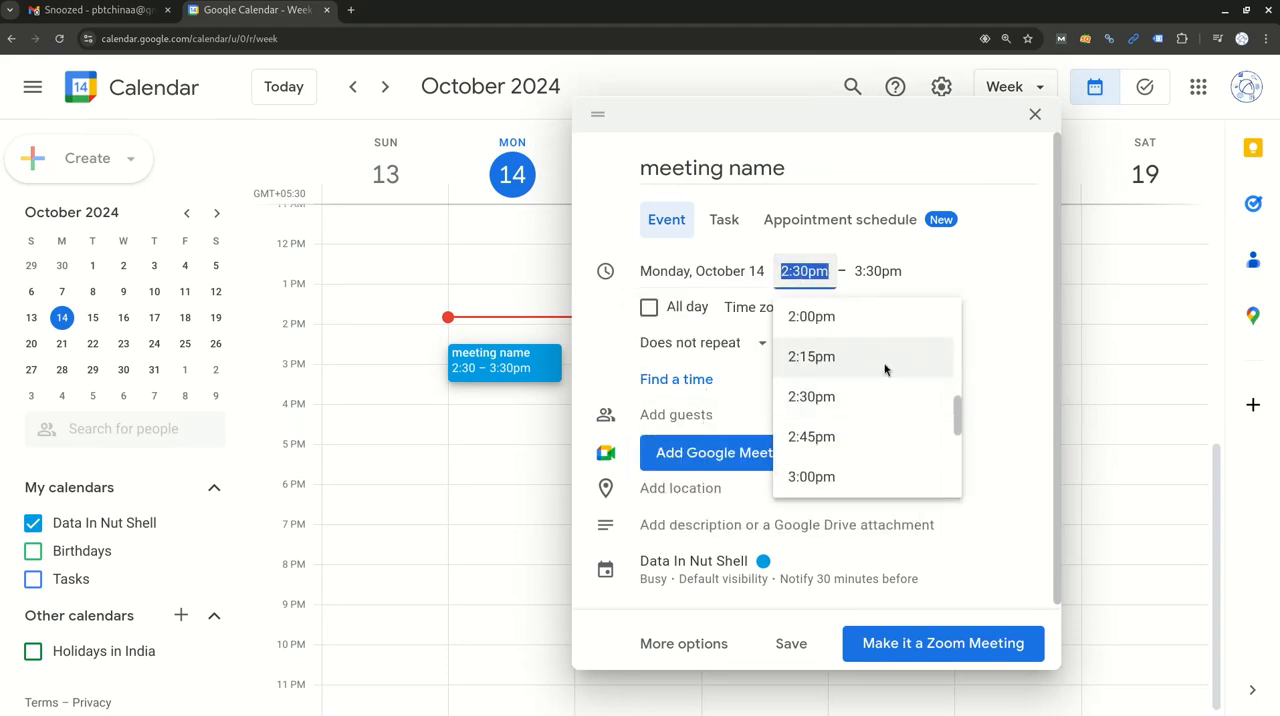
scroll(860, 420, down, 1)
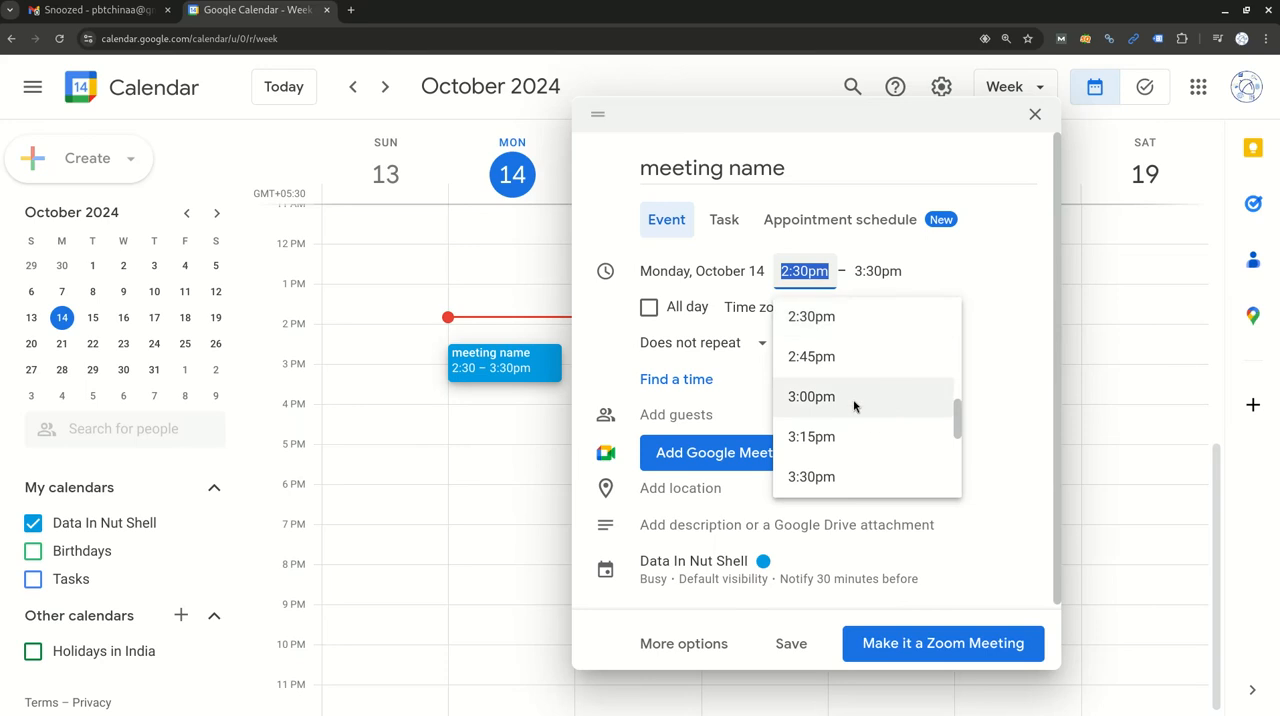
click(853, 397)
click(878, 271)
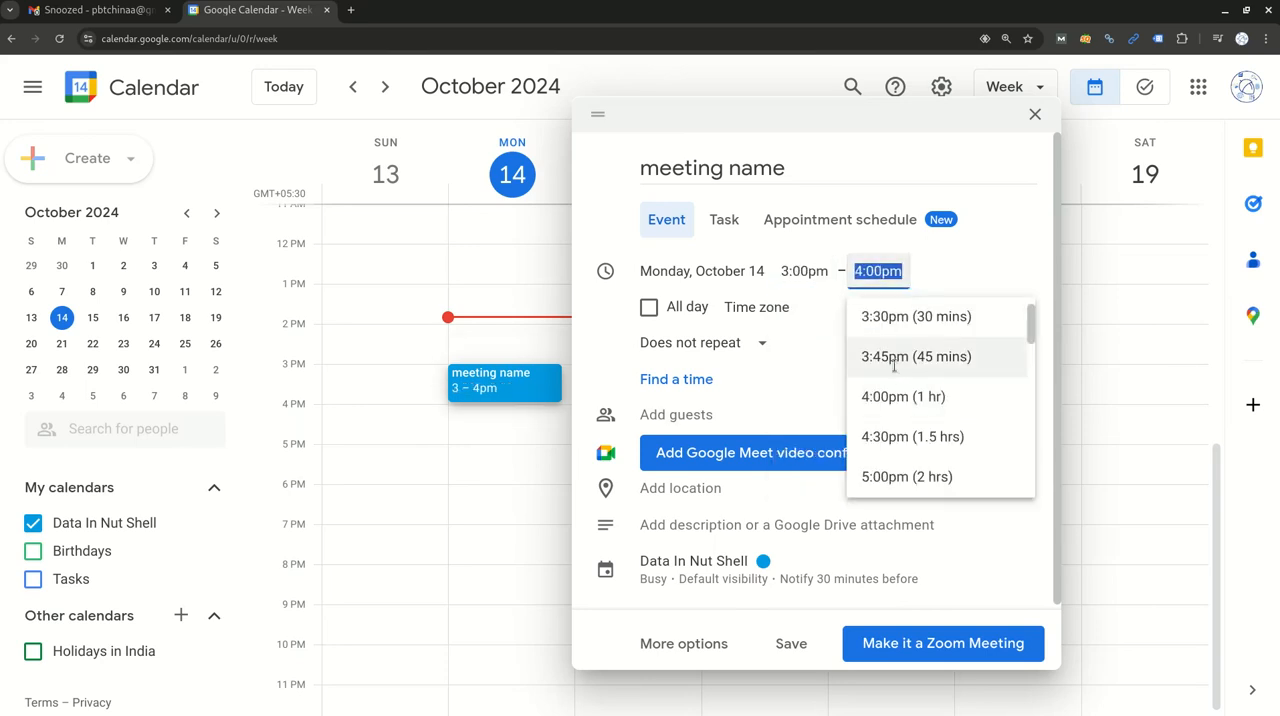
scroll(897, 358, up, 1)
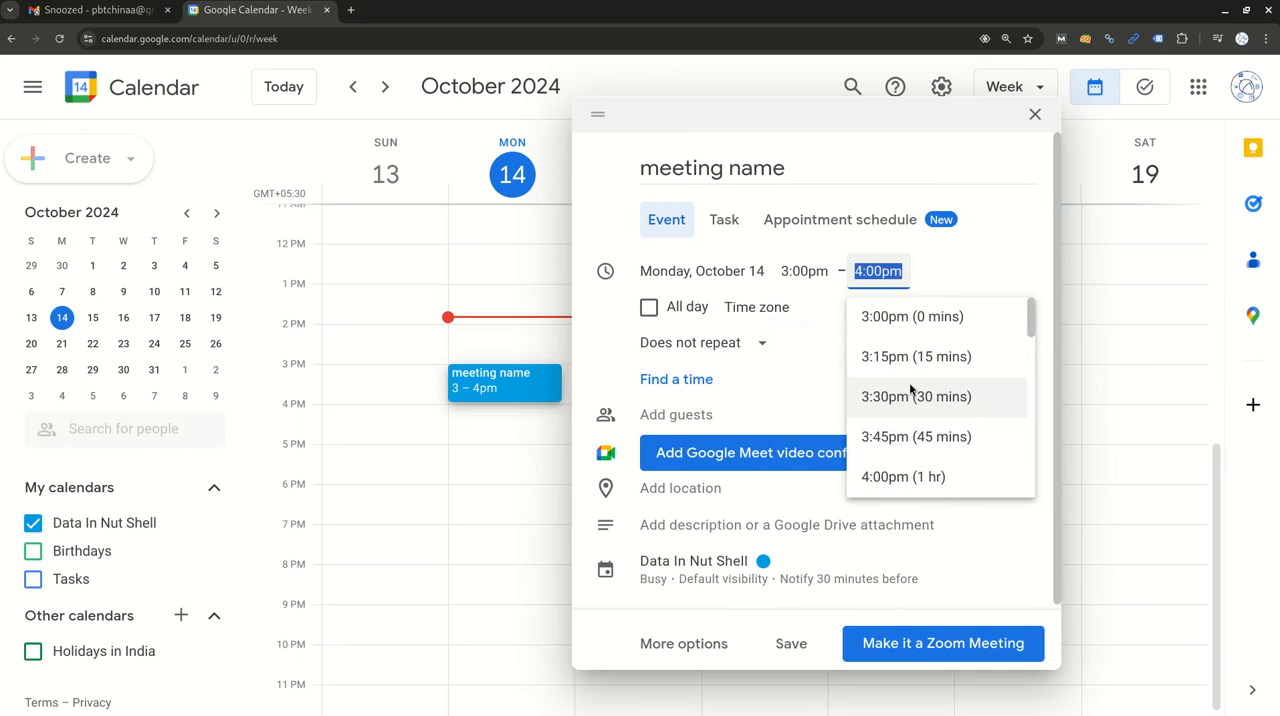
click(895, 401)
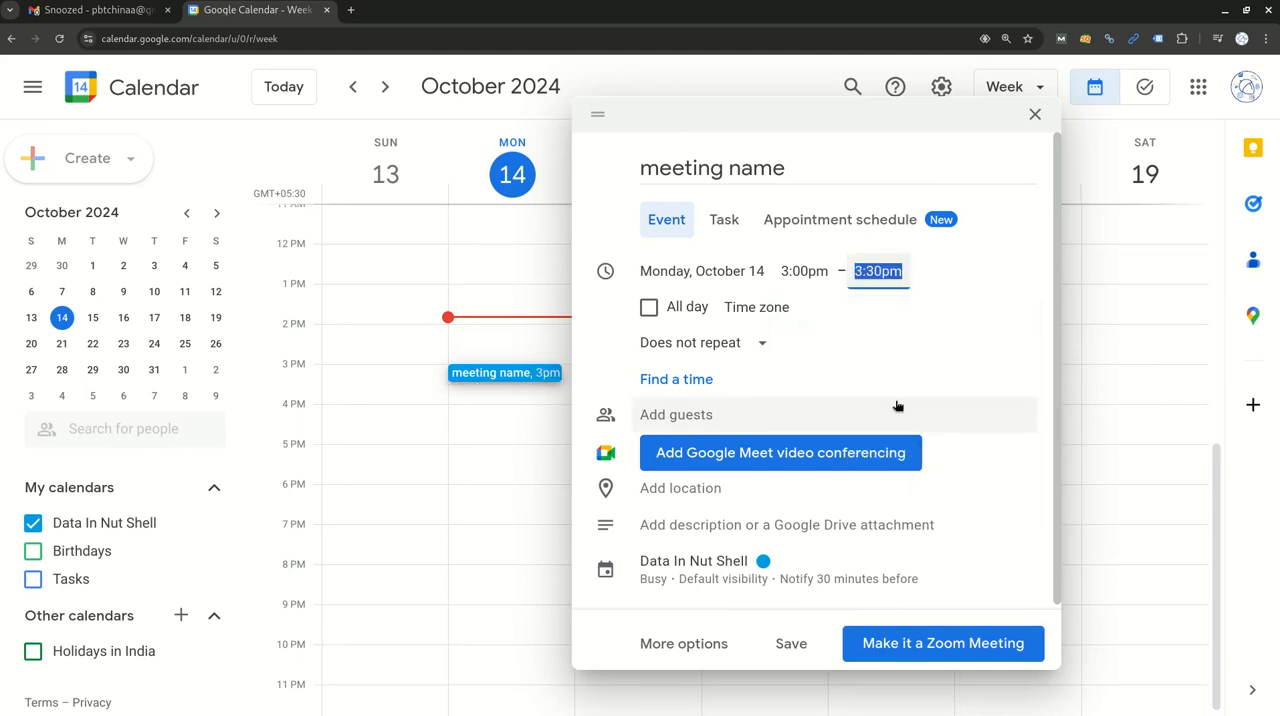
click(995, 268)
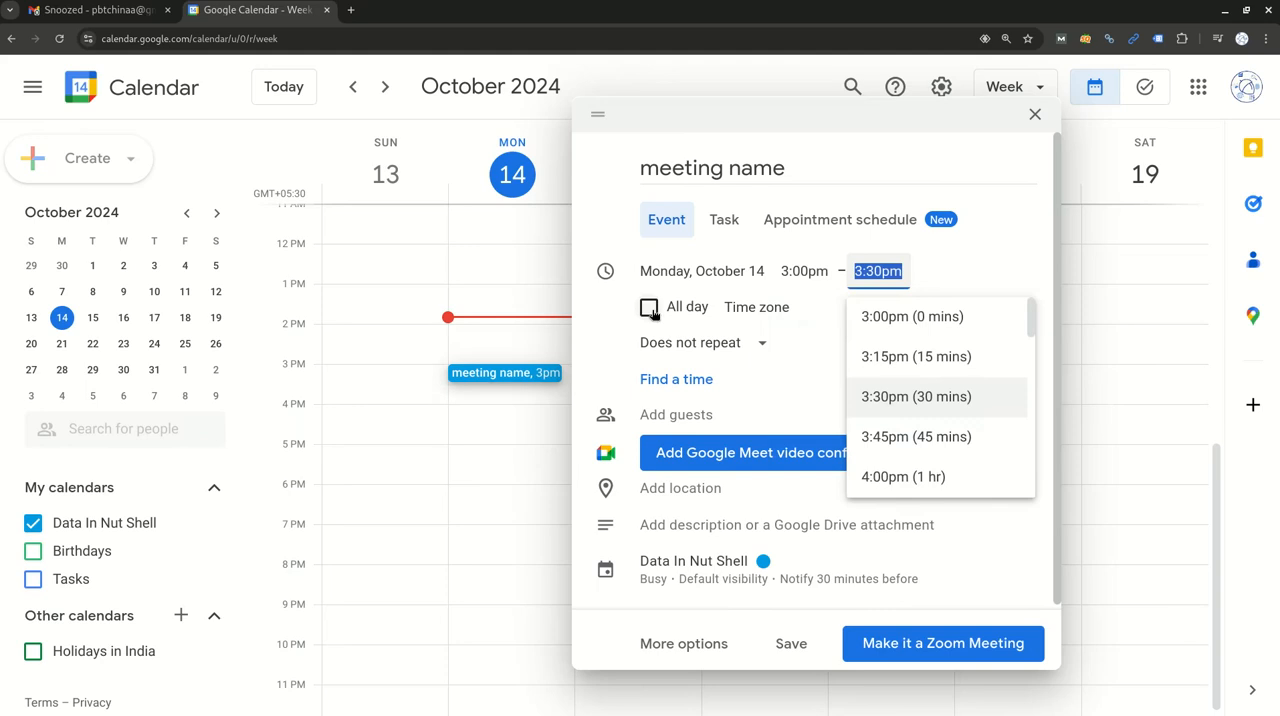
Try the all-day option for the meeting and switch it off again.
click(649, 308)
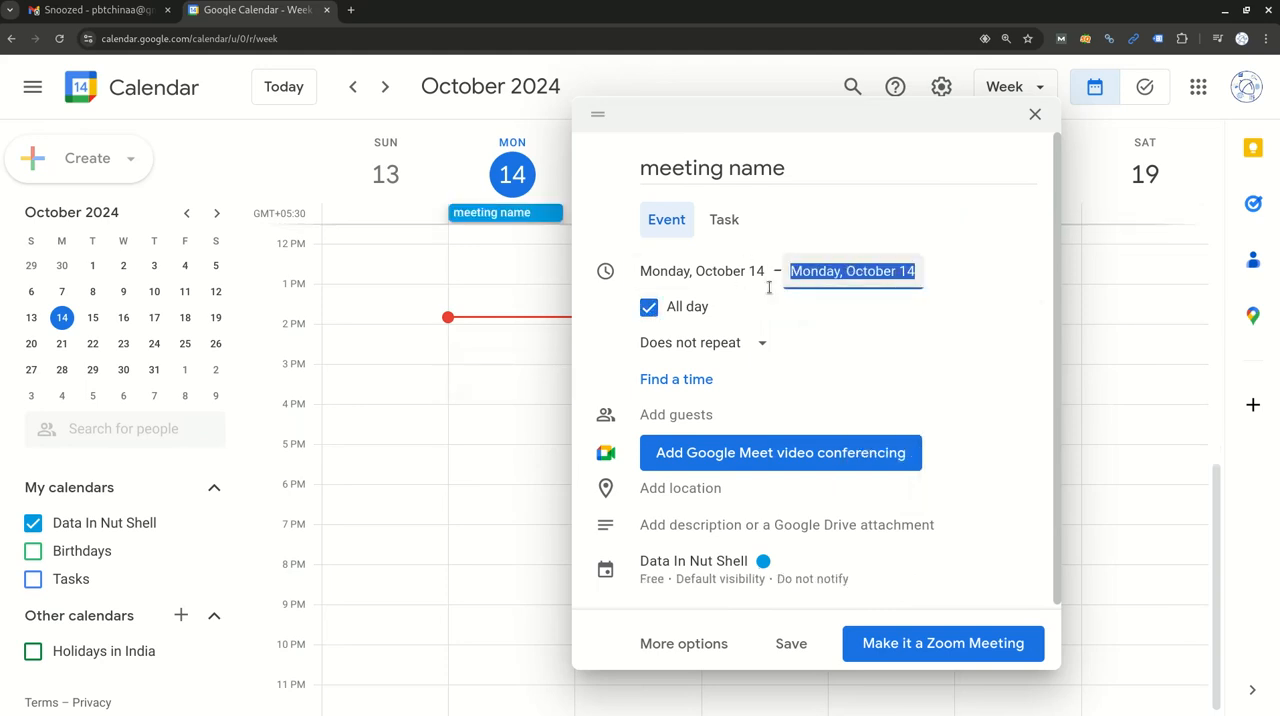
click(649, 308)
click(975, 292)
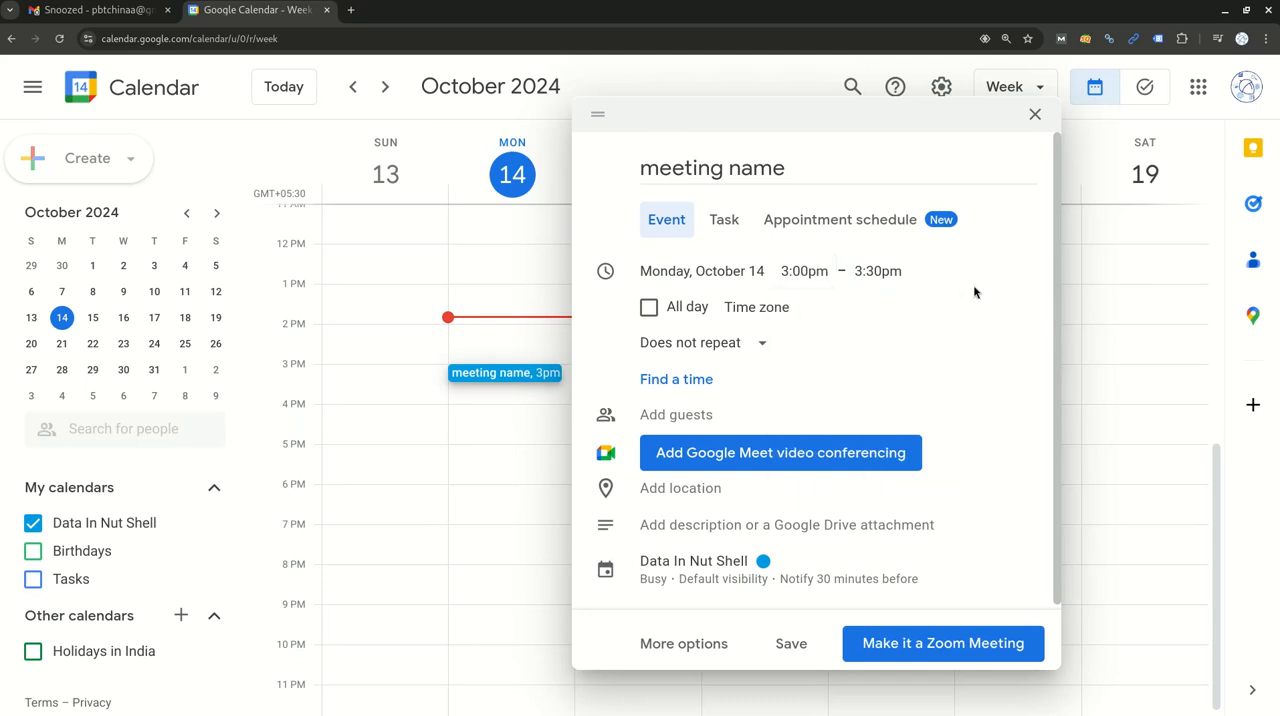
Try separate start and end time zones in the event's time zone settings and cancel the dialog.
click(767, 312)
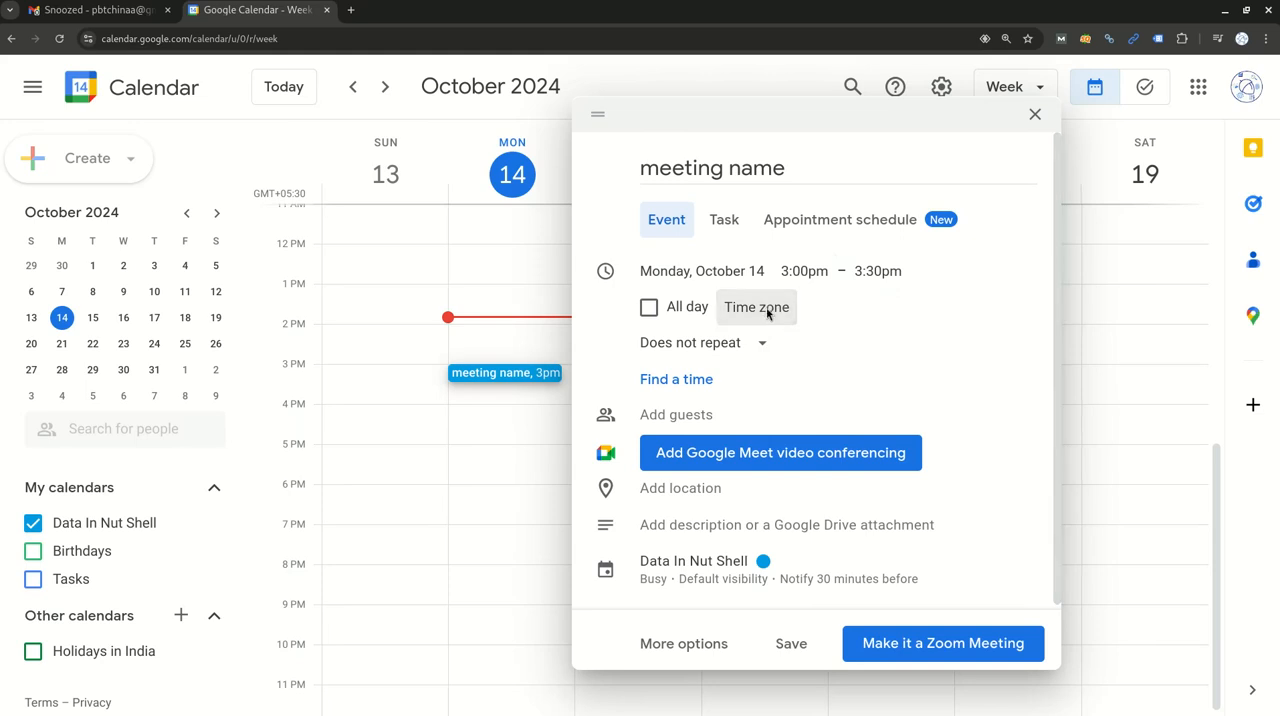
click(700, 365)
scroll(650, 534, down, 10)
click(780, 346)
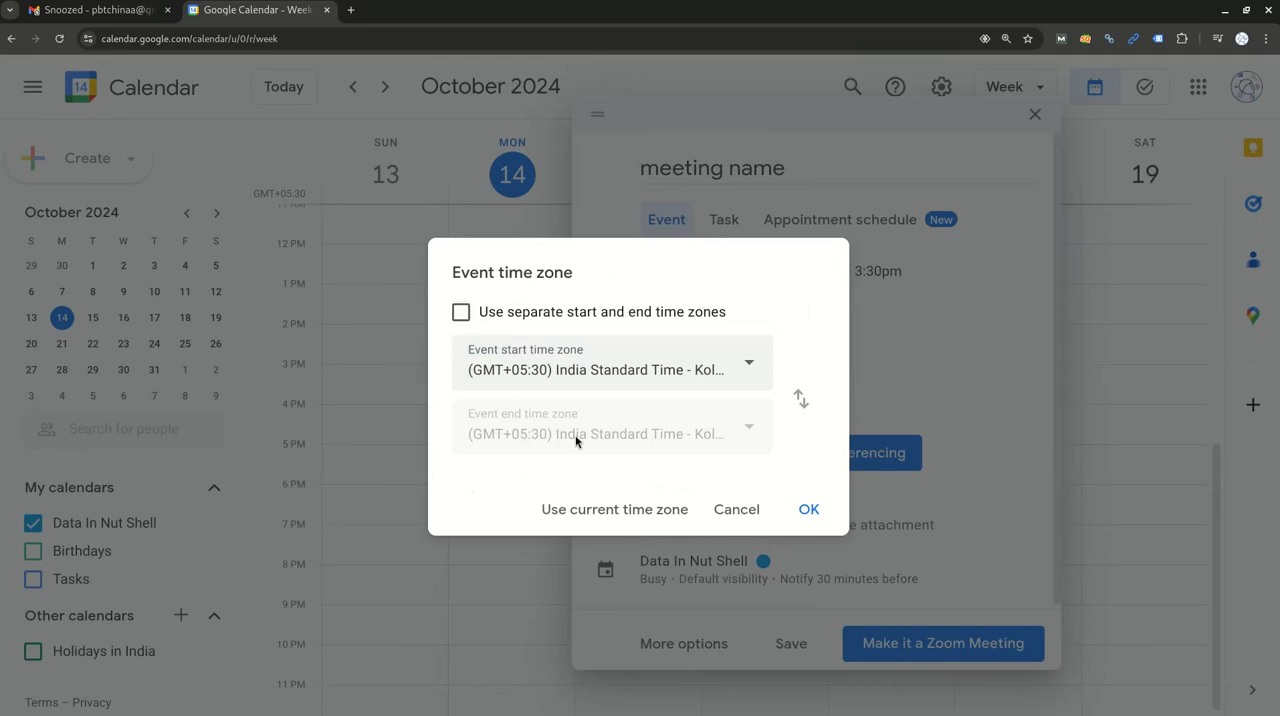
click(461, 313)
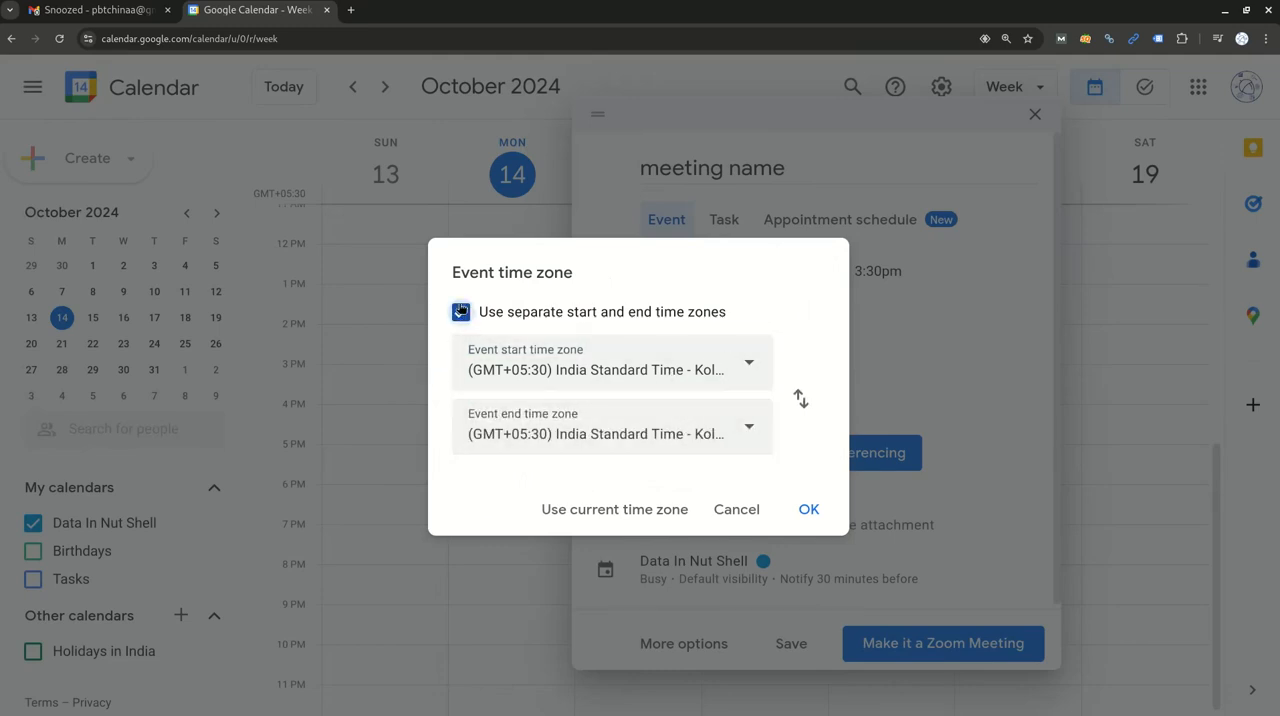
click(461, 312)
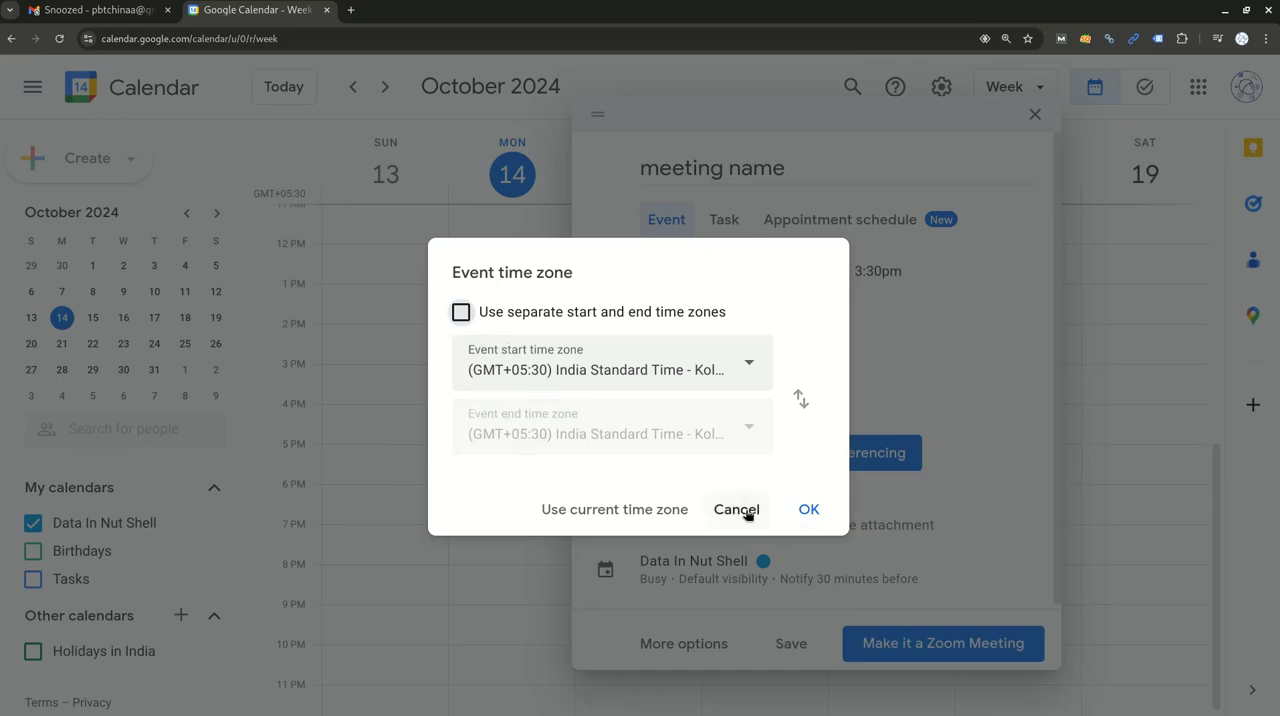
click(737, 510)
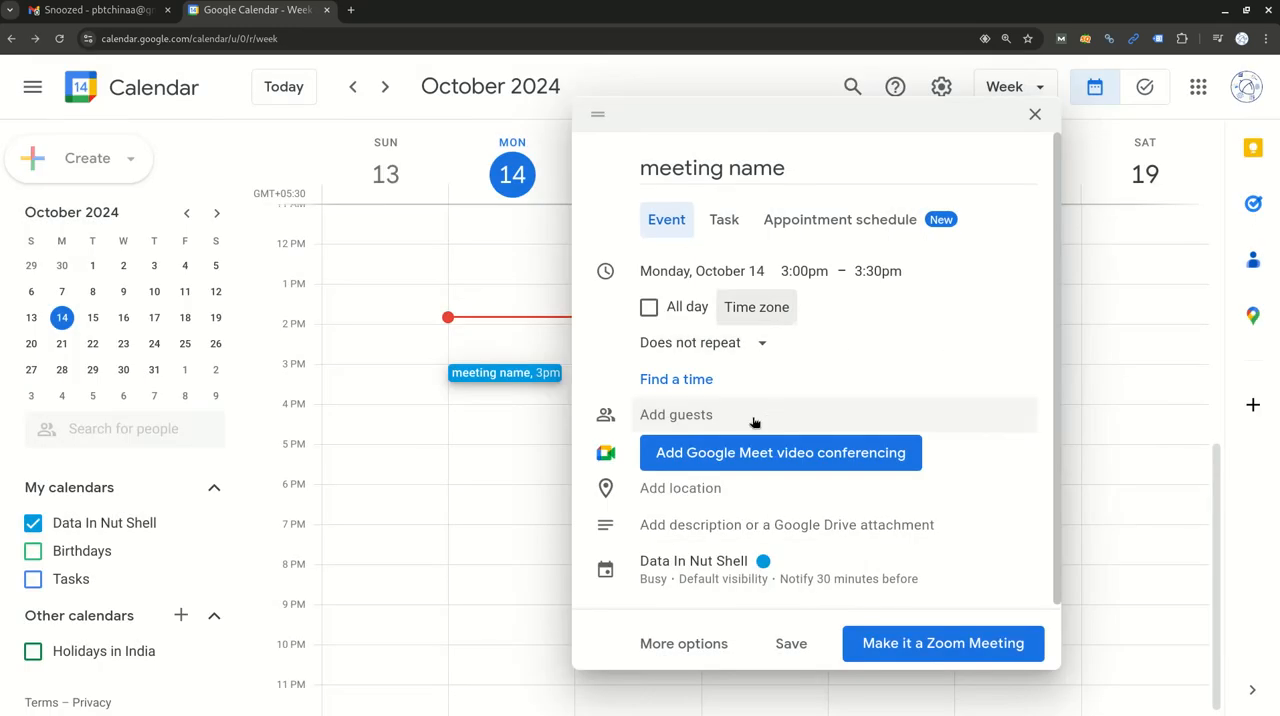
Add a guest to the meeting by searching for the contact's e-mail and choosing a suggested contact.
click(733, 416)
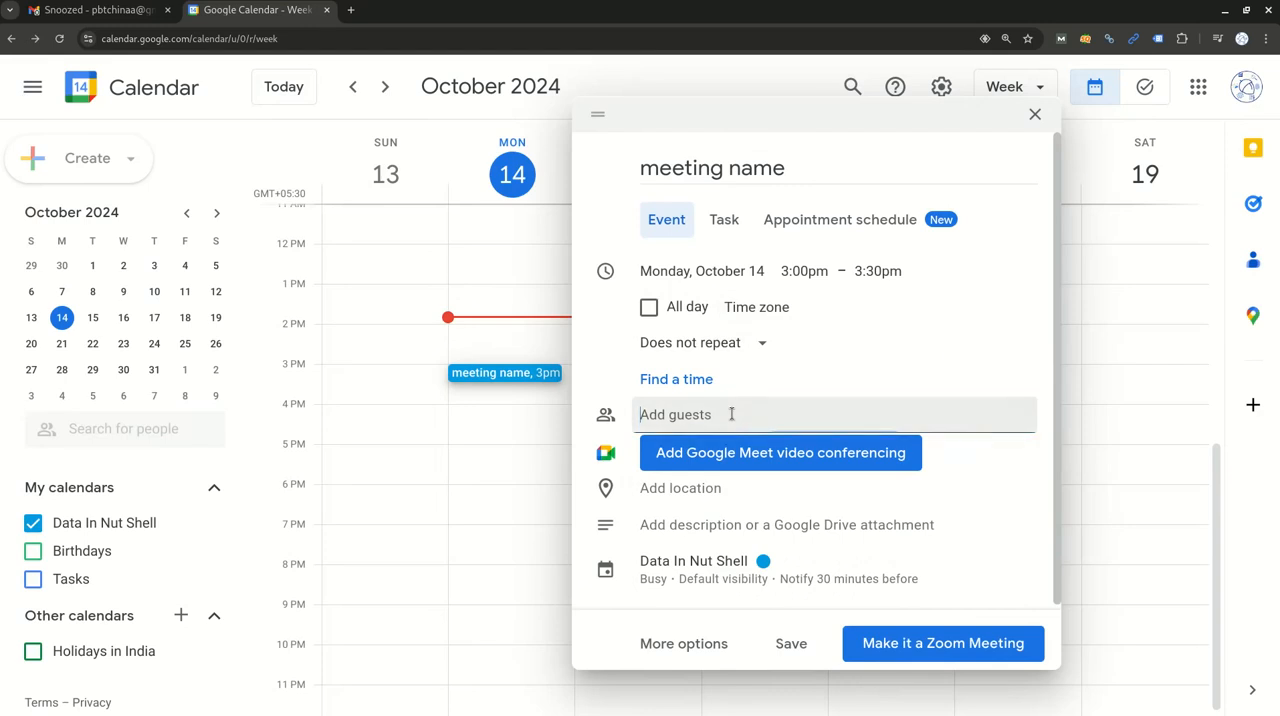
text(pbtc)
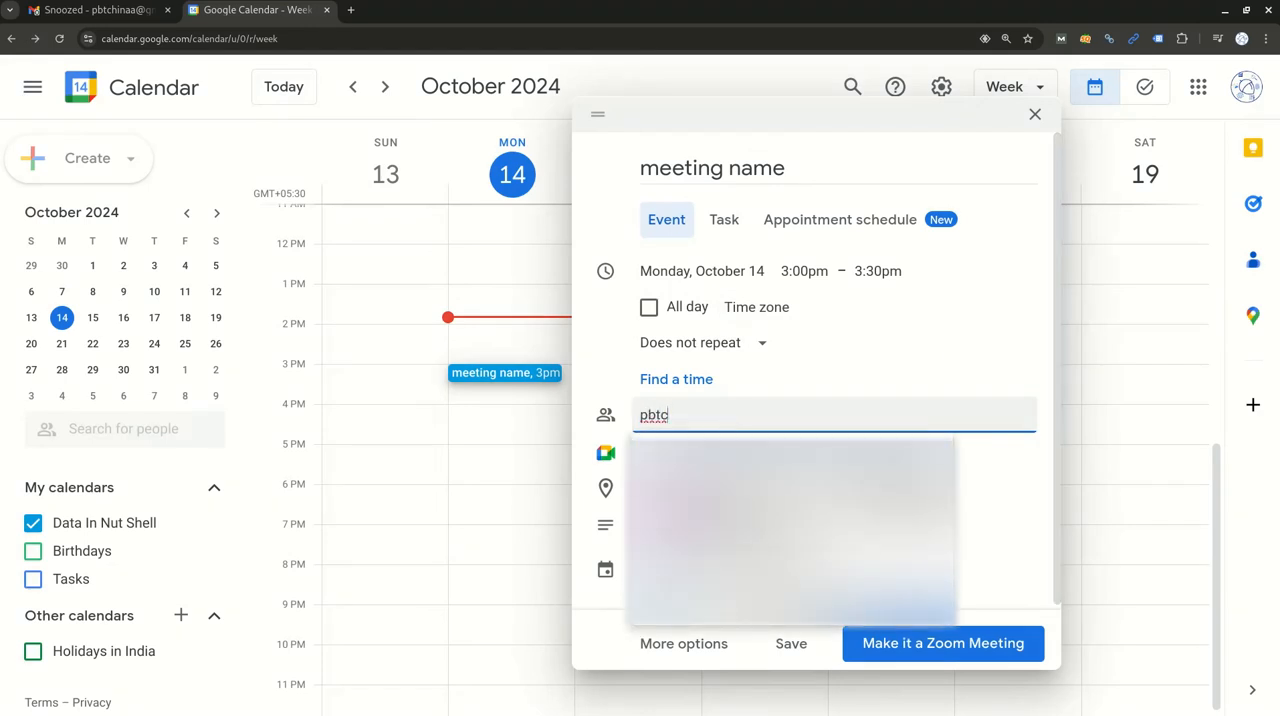
click(771, 535)
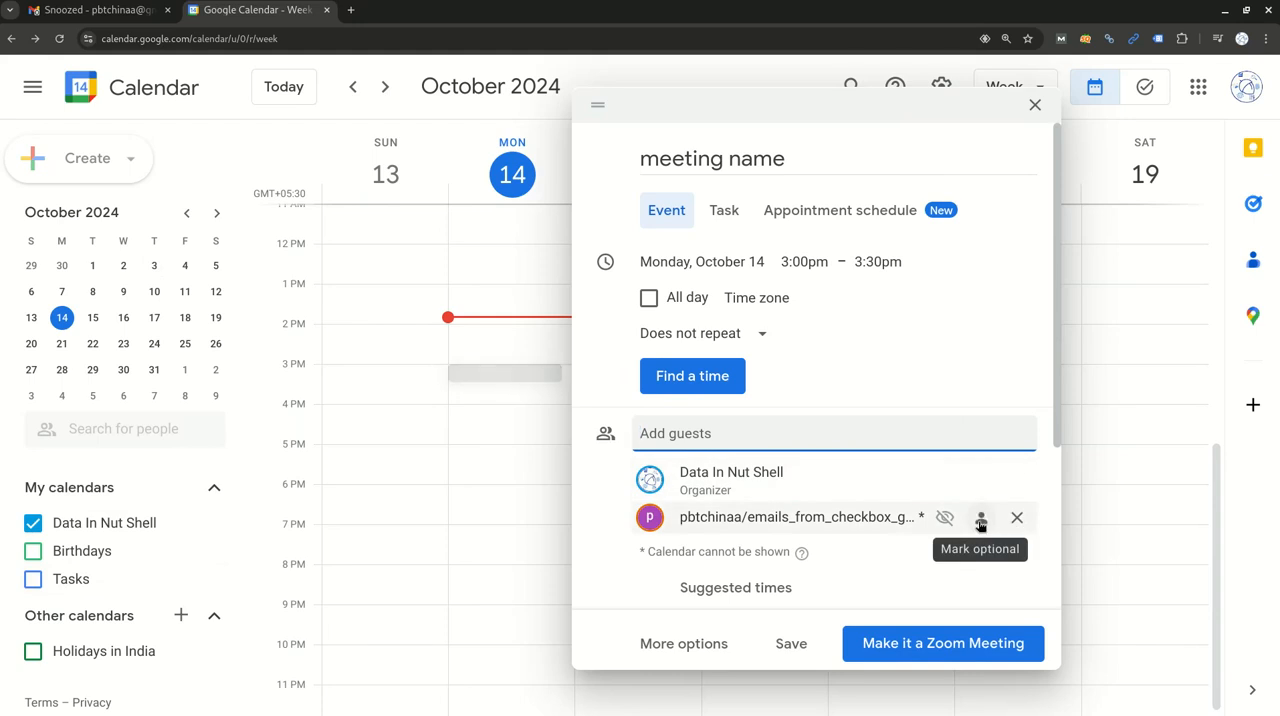
Expand the guest permissions, try allowing guests to modify the event, and turn that permission off again.
scroll(830, 500, down, 2)
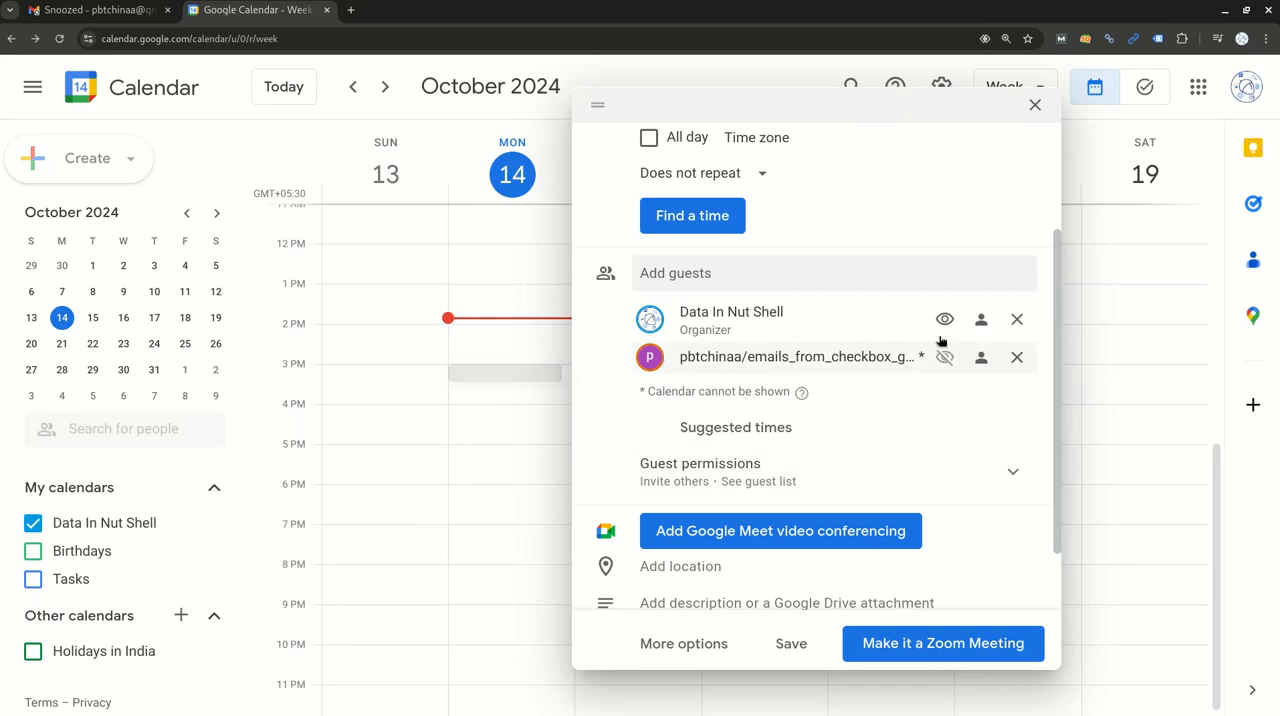
click(1012, 476)
scroll(711, 514, down, 1)
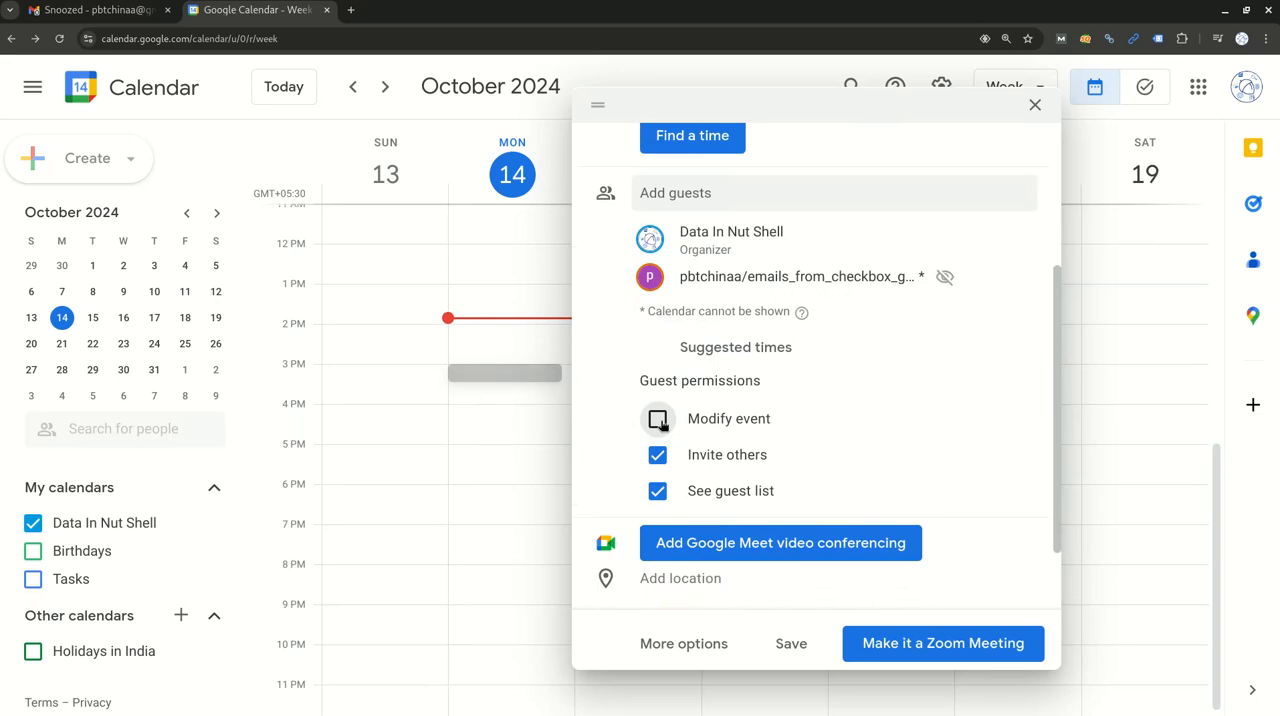
click(659, 423)
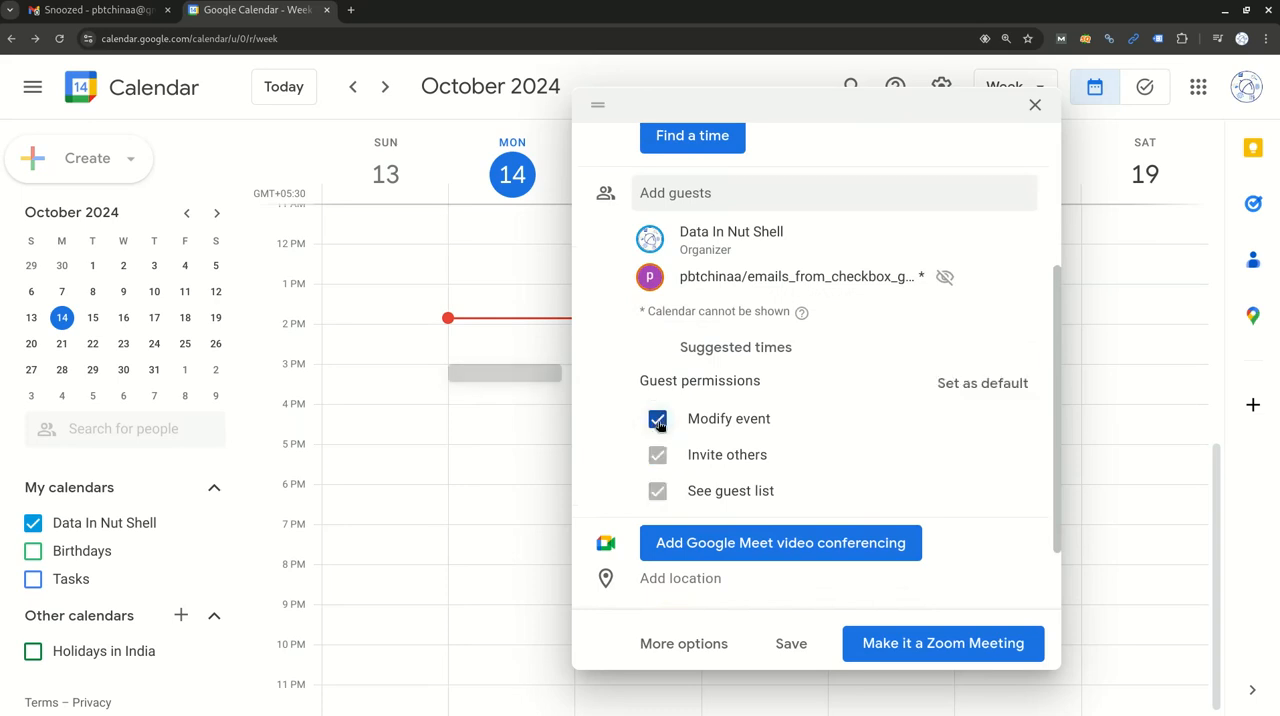
click(657, 420)
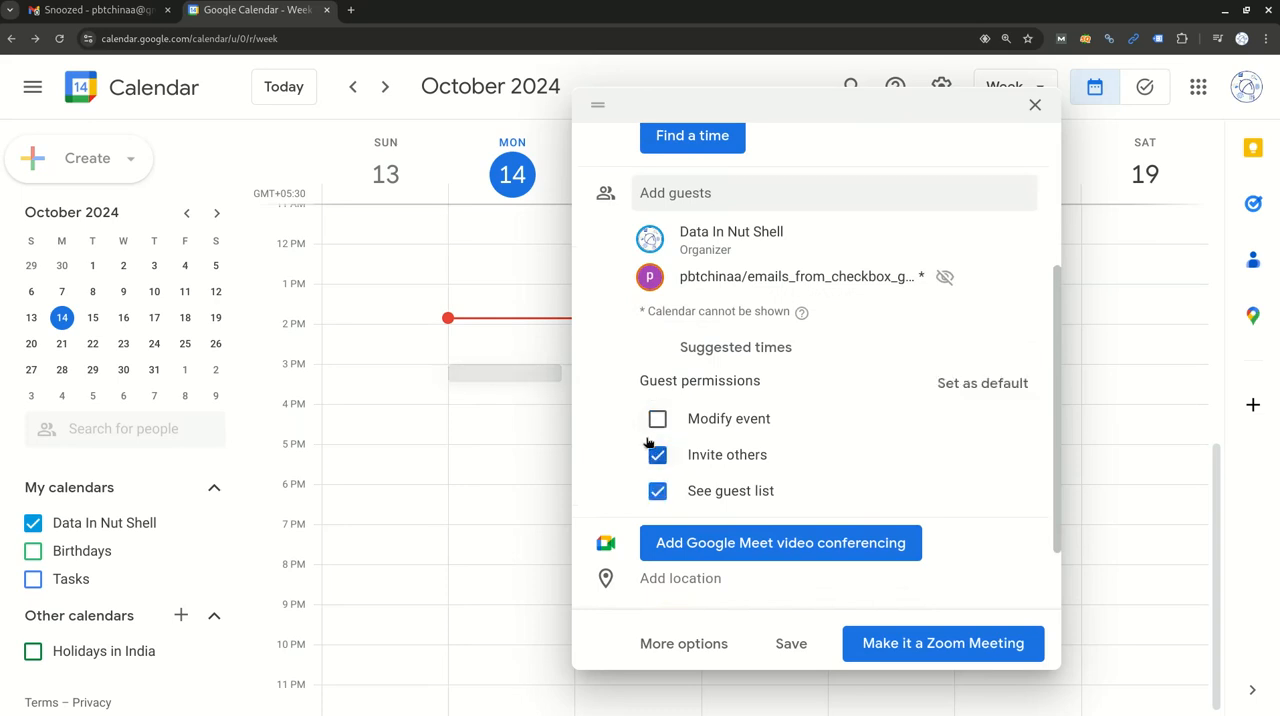
scroll(780, 505, down, 2)
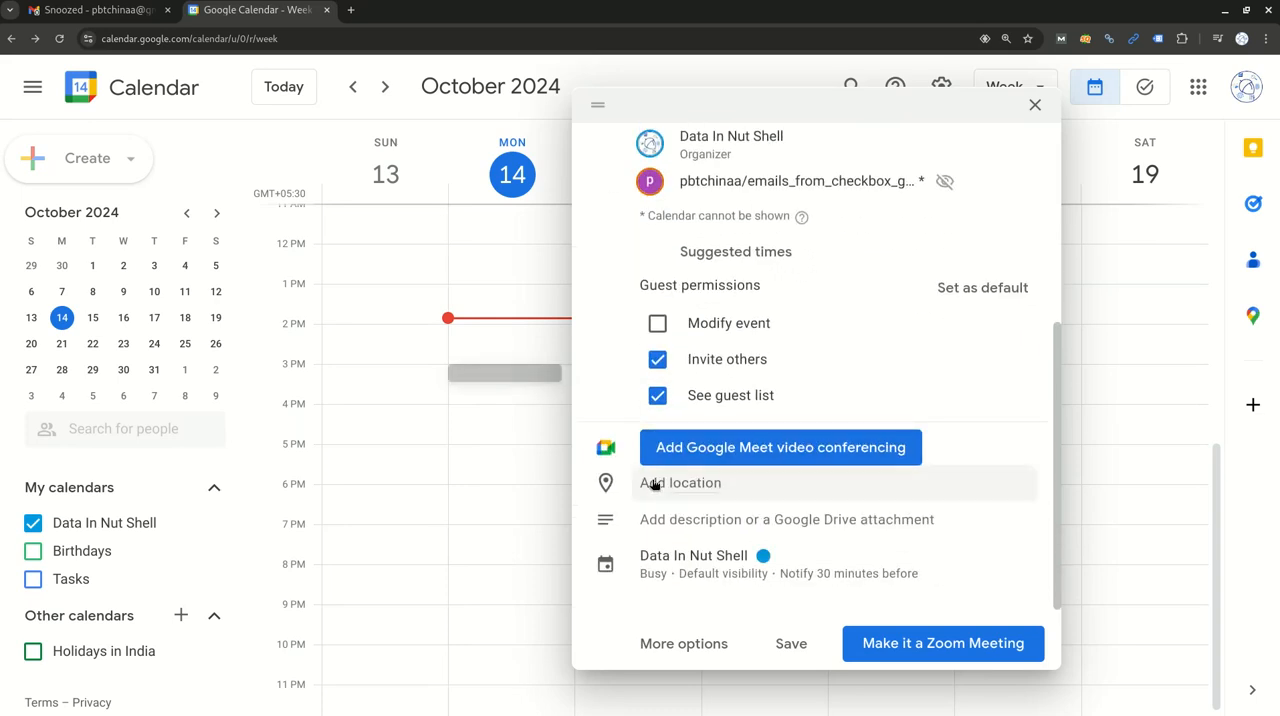
Add the description "agenda of the meeting" to the event.
click(684, 526)
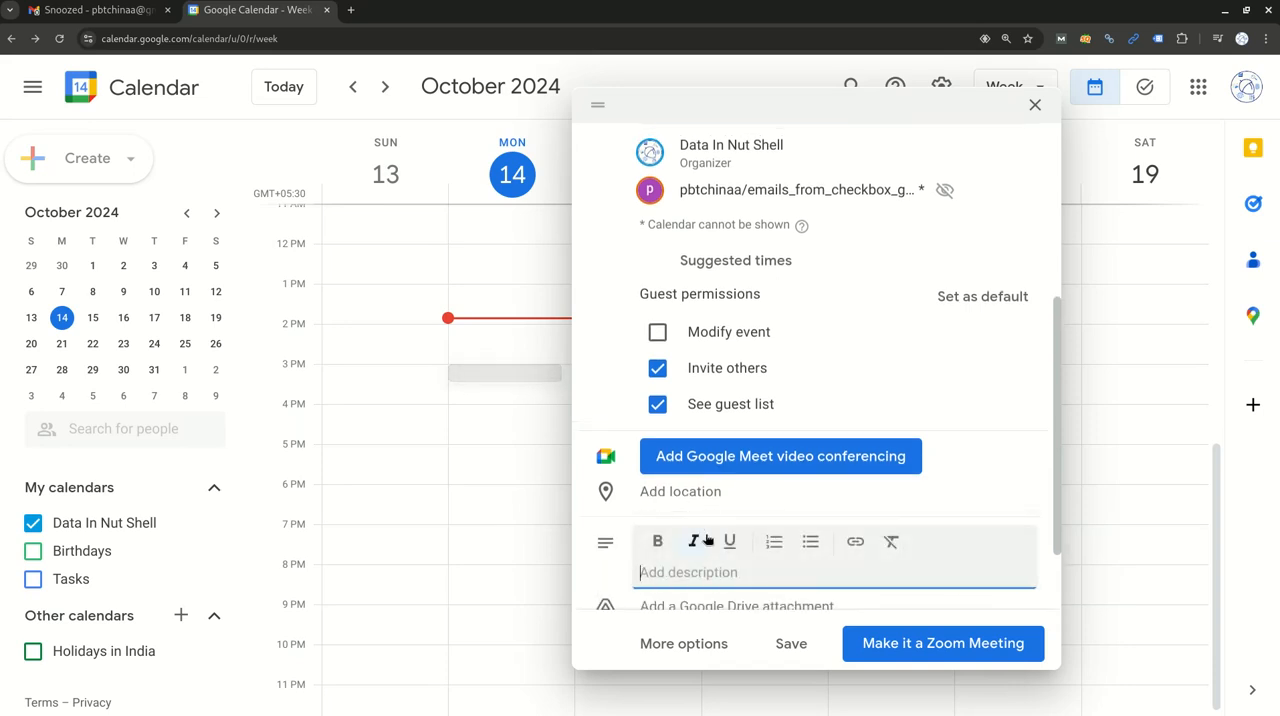
scroll(708, 523, down, 1)
text(agenda)
key(BackSpace)
key(BackSpace)
text(nda of the meeting)
click(711, 534)
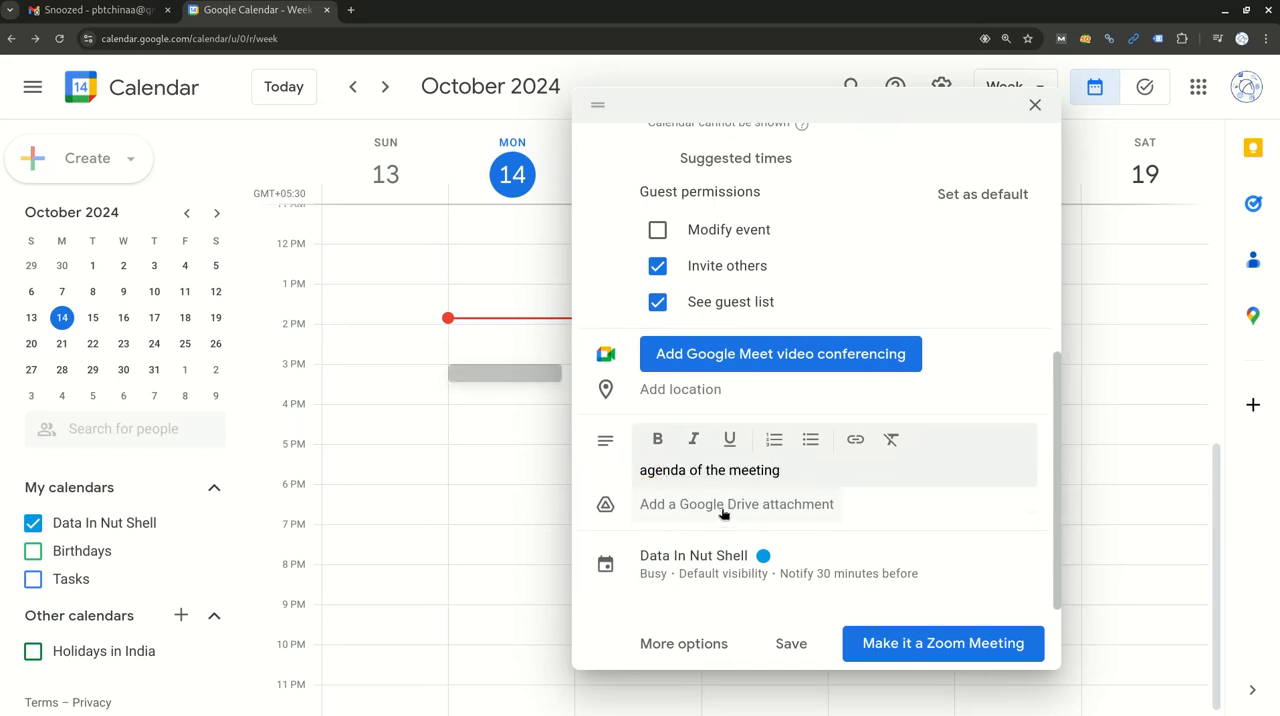
Open the Google Drive picker for an event attachment and close it without choosing a file.
click(721, 508)
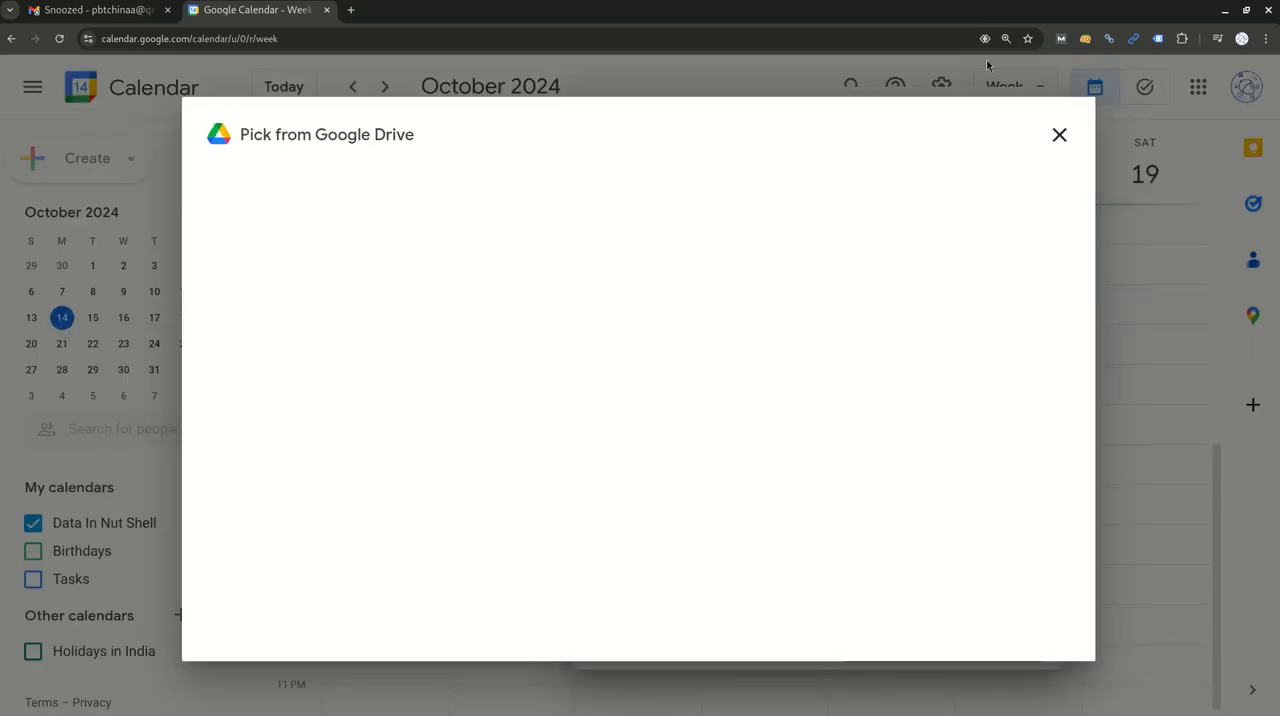
click(1059, 135)
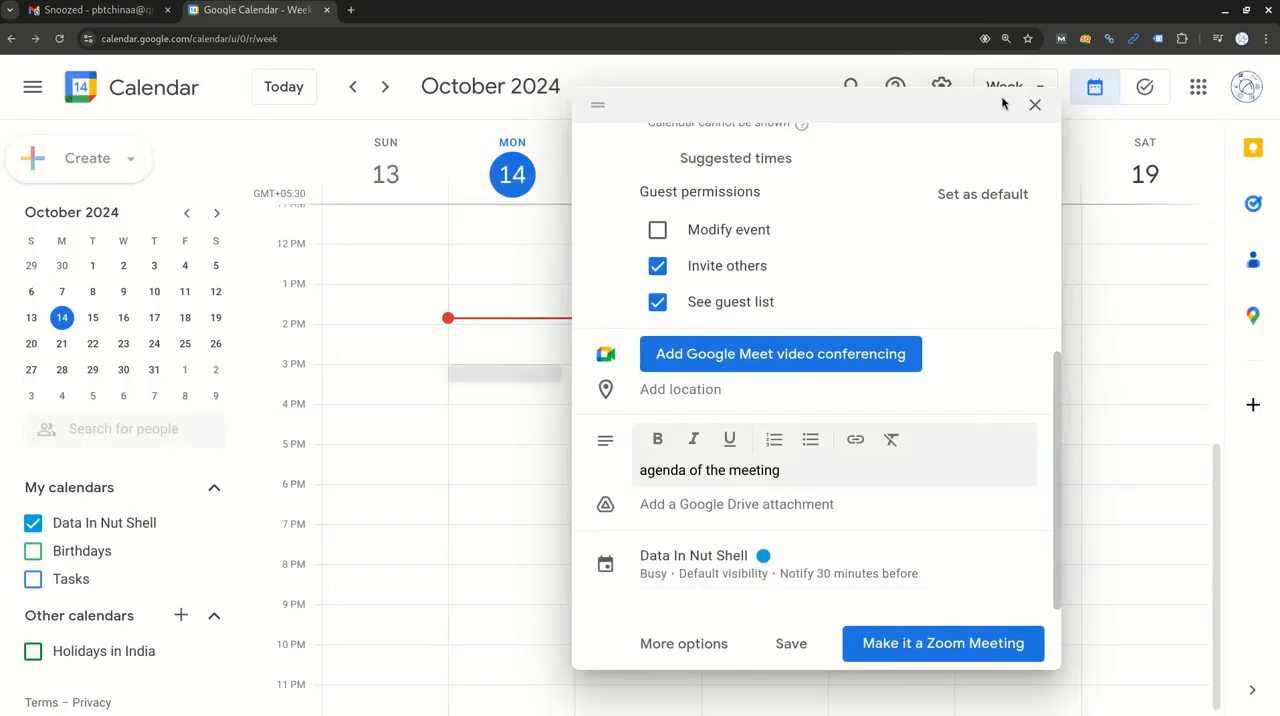
Review the entered meeting details and open the event's full options page.
scroll(848, 297, up, 5)
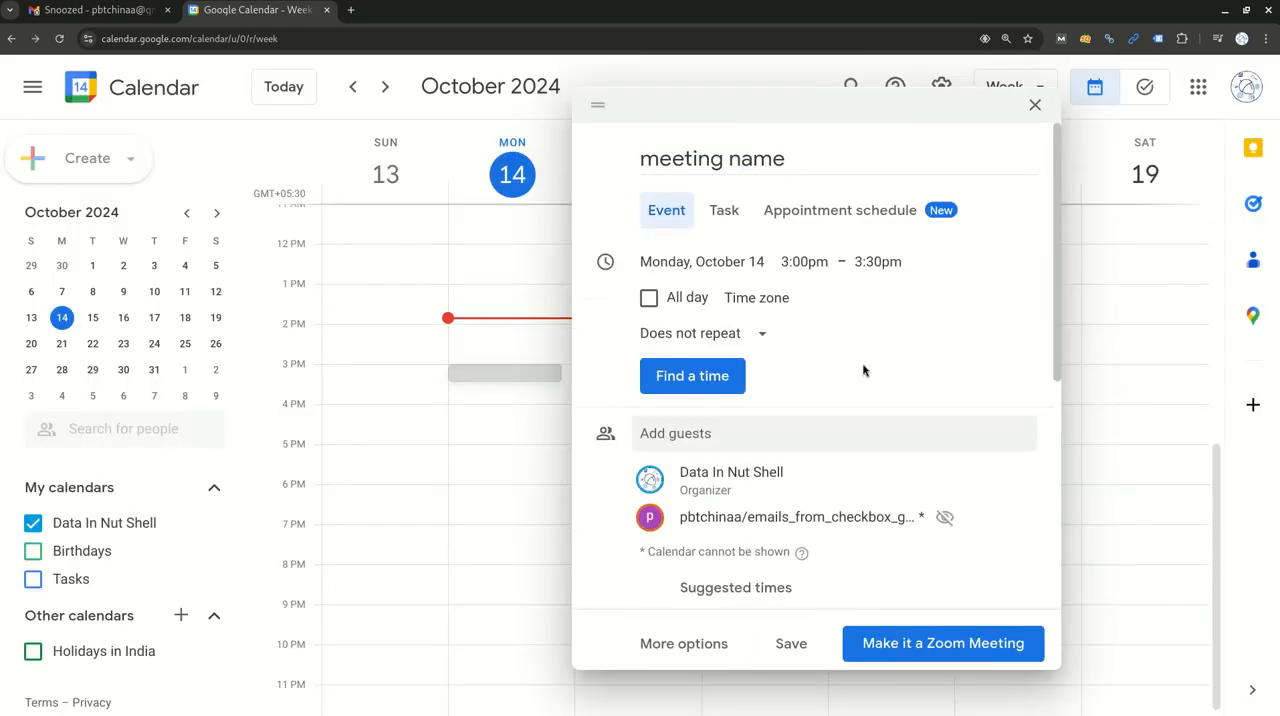
scroll(863, 369, down, 5)
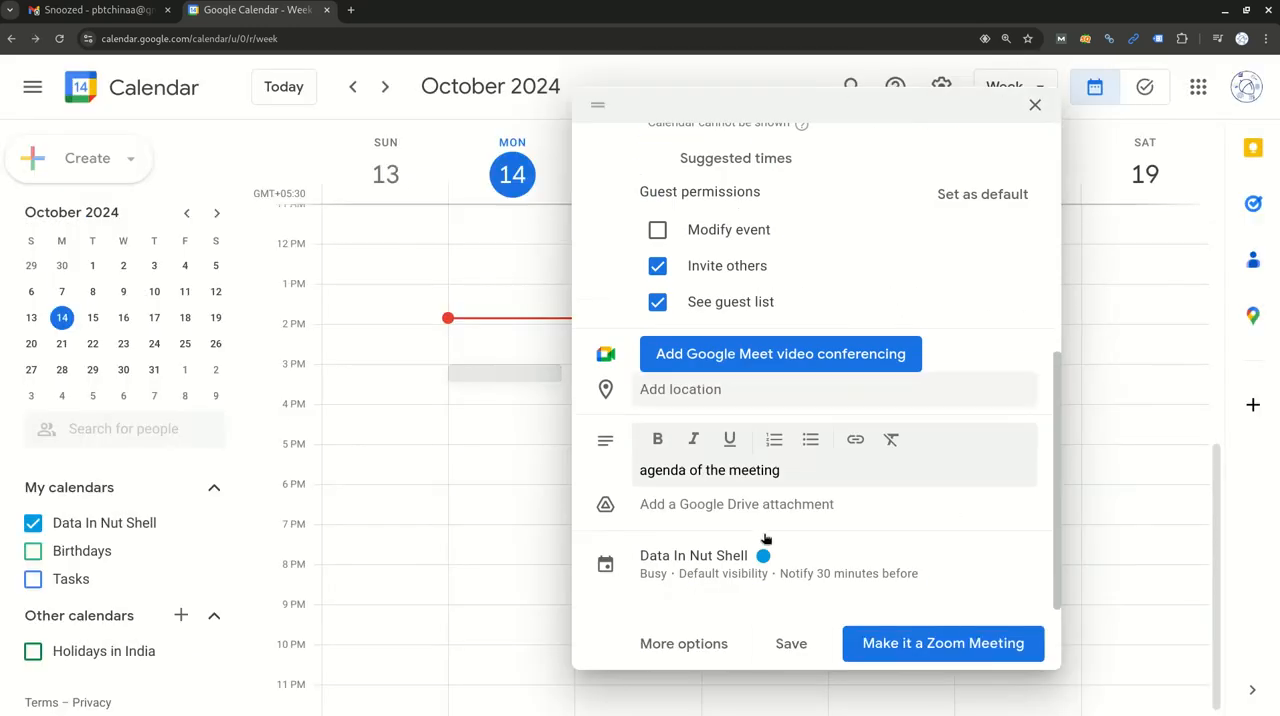
click(685, 645)
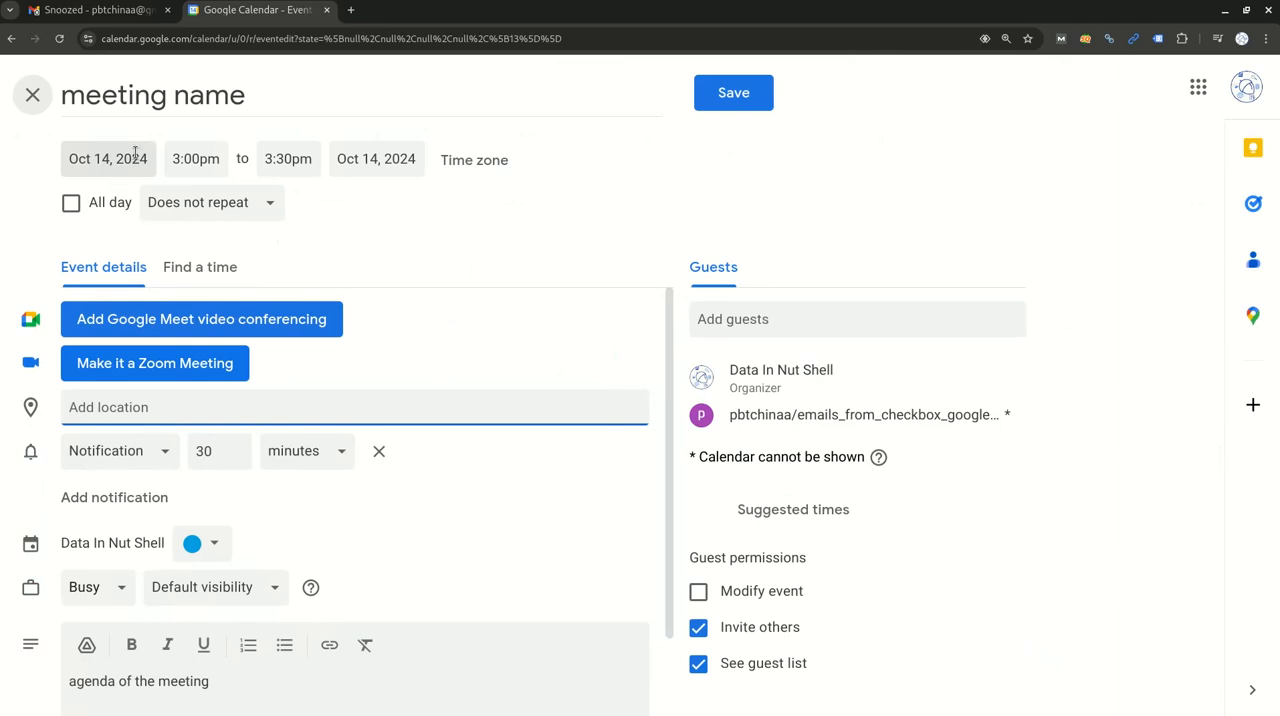
Review the event's title, recurrence choices and description on the full options page without changing them.
click(166, 96)
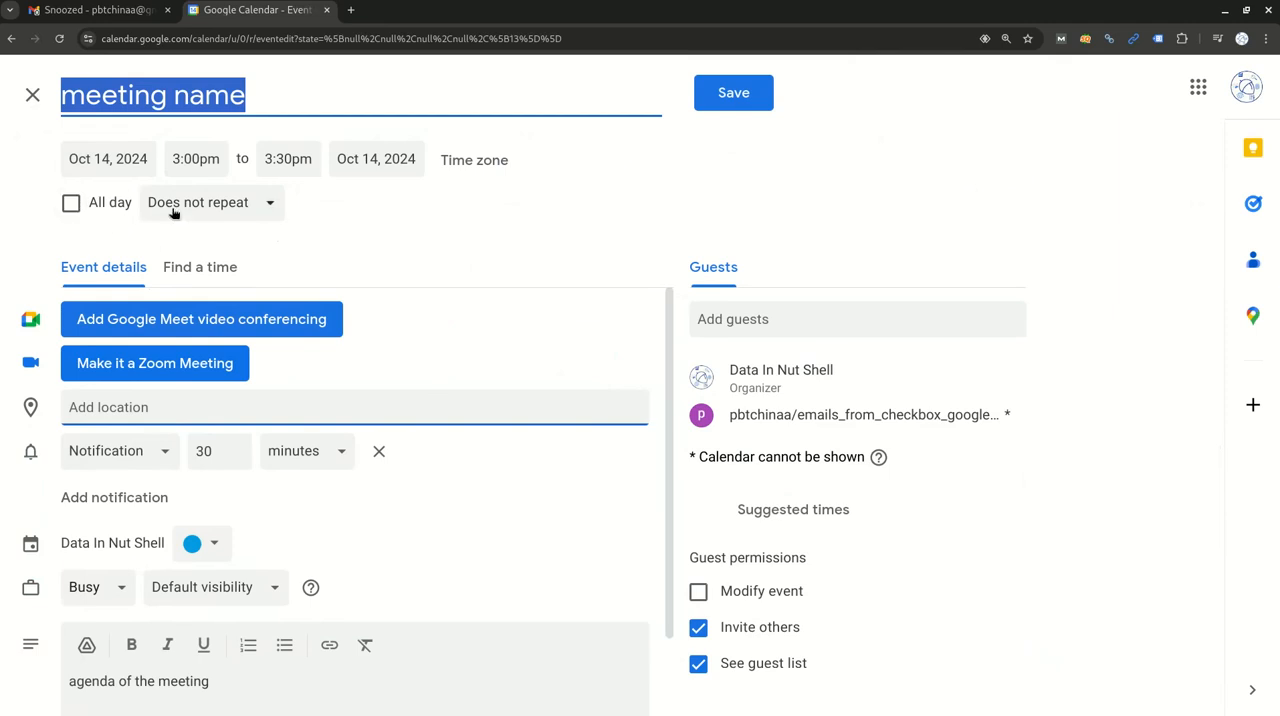
click(264, 205)
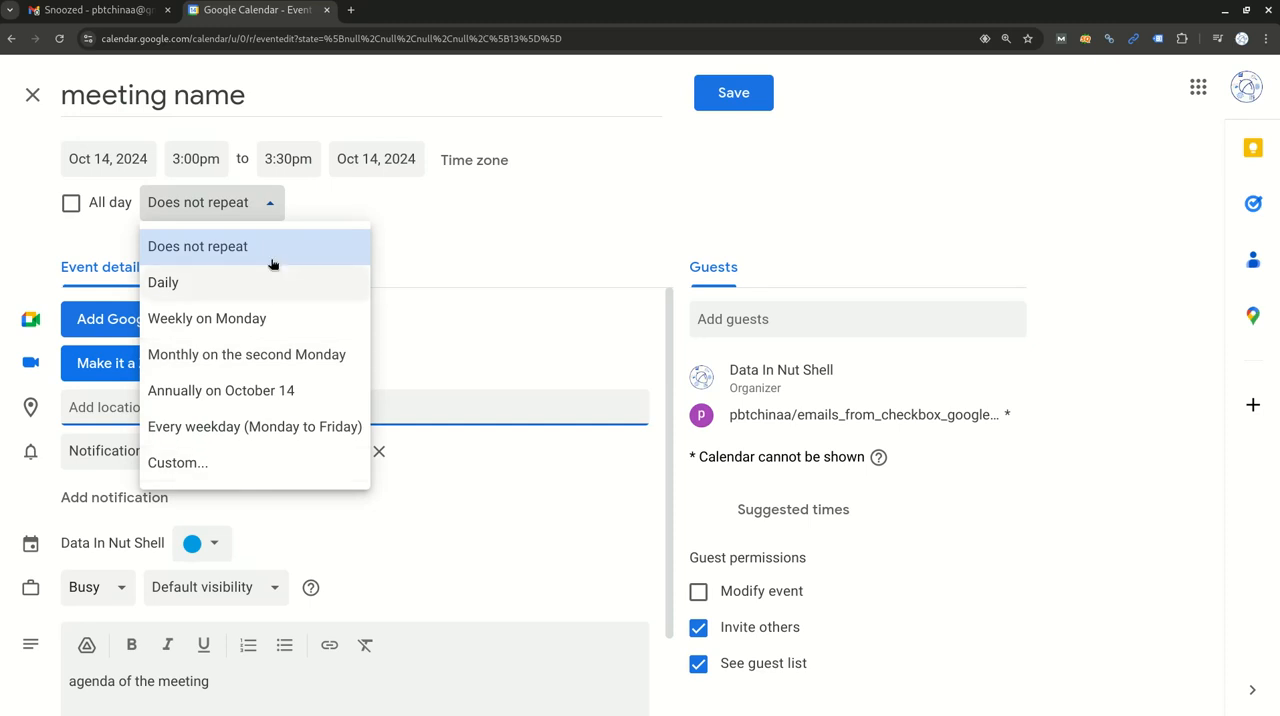
click(420, 203)
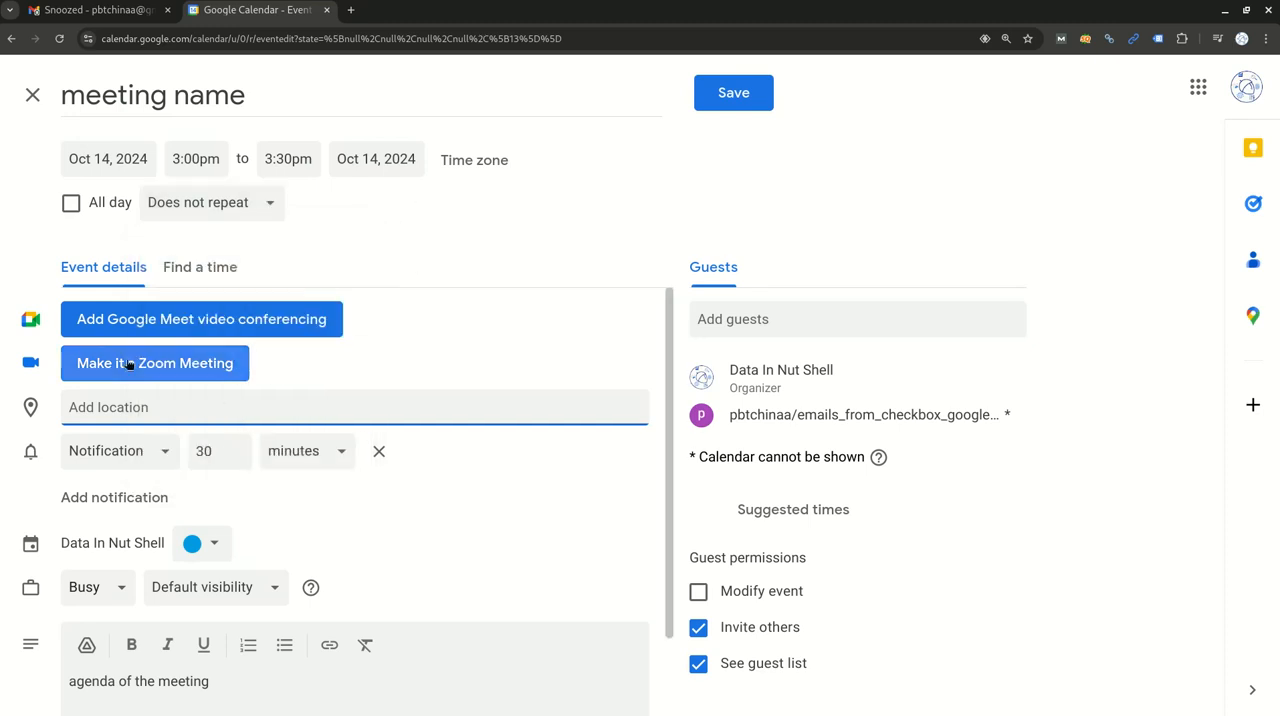
scroll(160, 500, down, 2)
triple_click(158, 574)
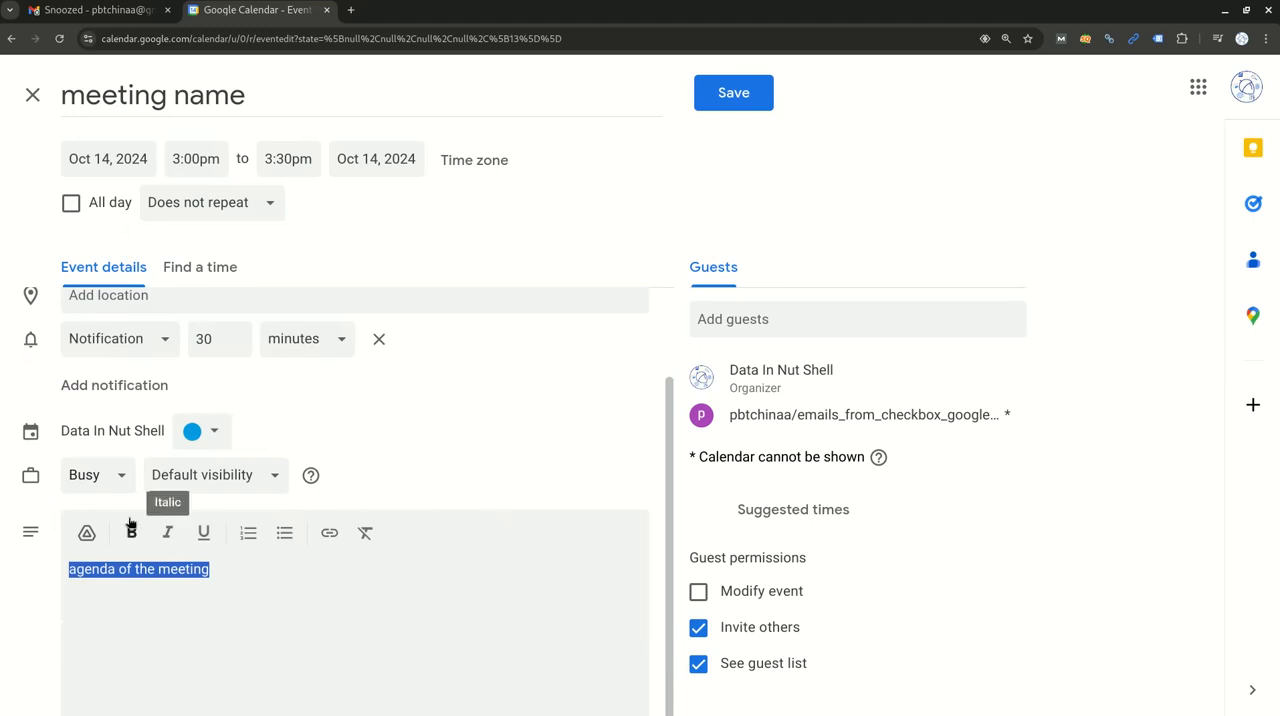
click(1092, 401)
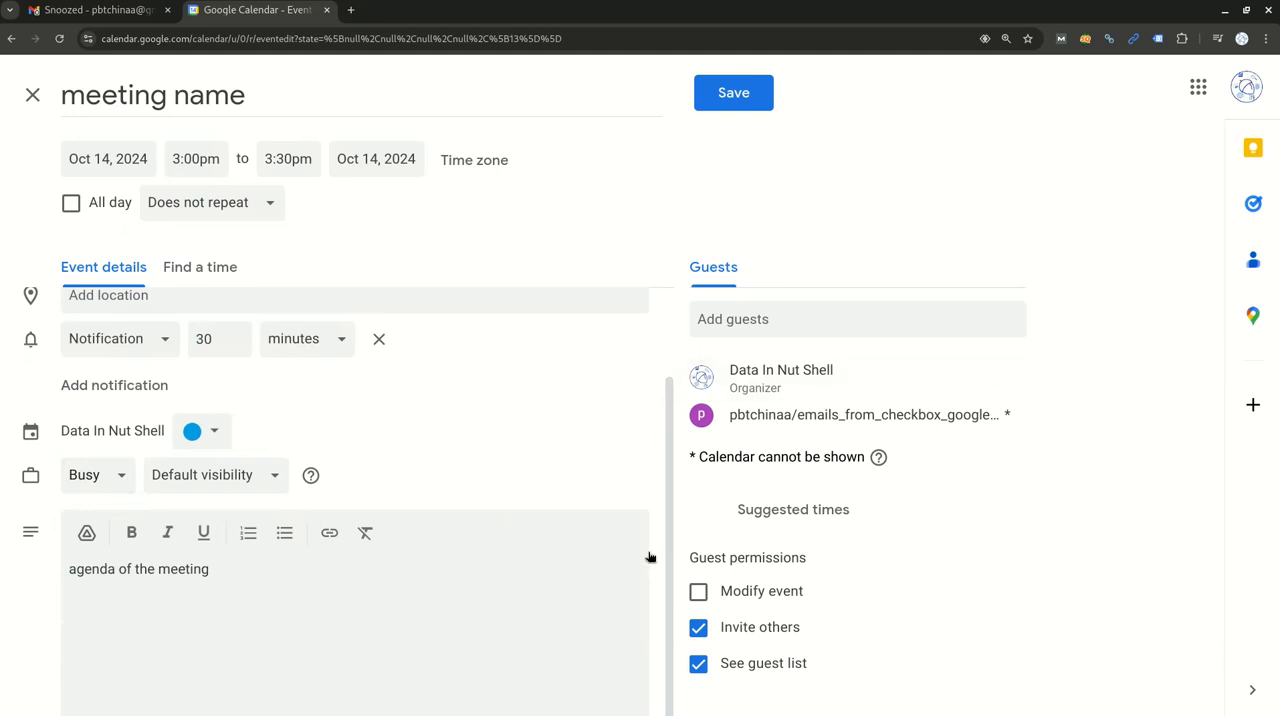
Save the meeting and send the invitation emails to the Google Calendar guests.
click(749, 100)
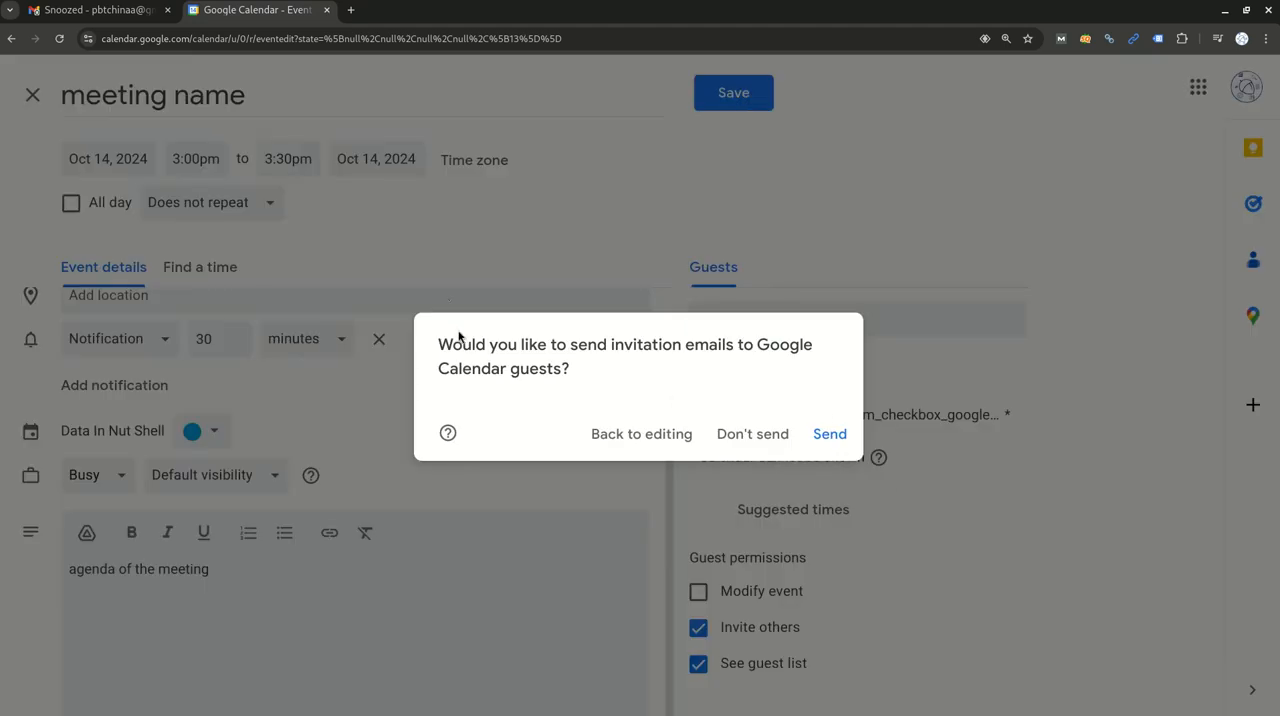
drag(441, 341, 855, 434)
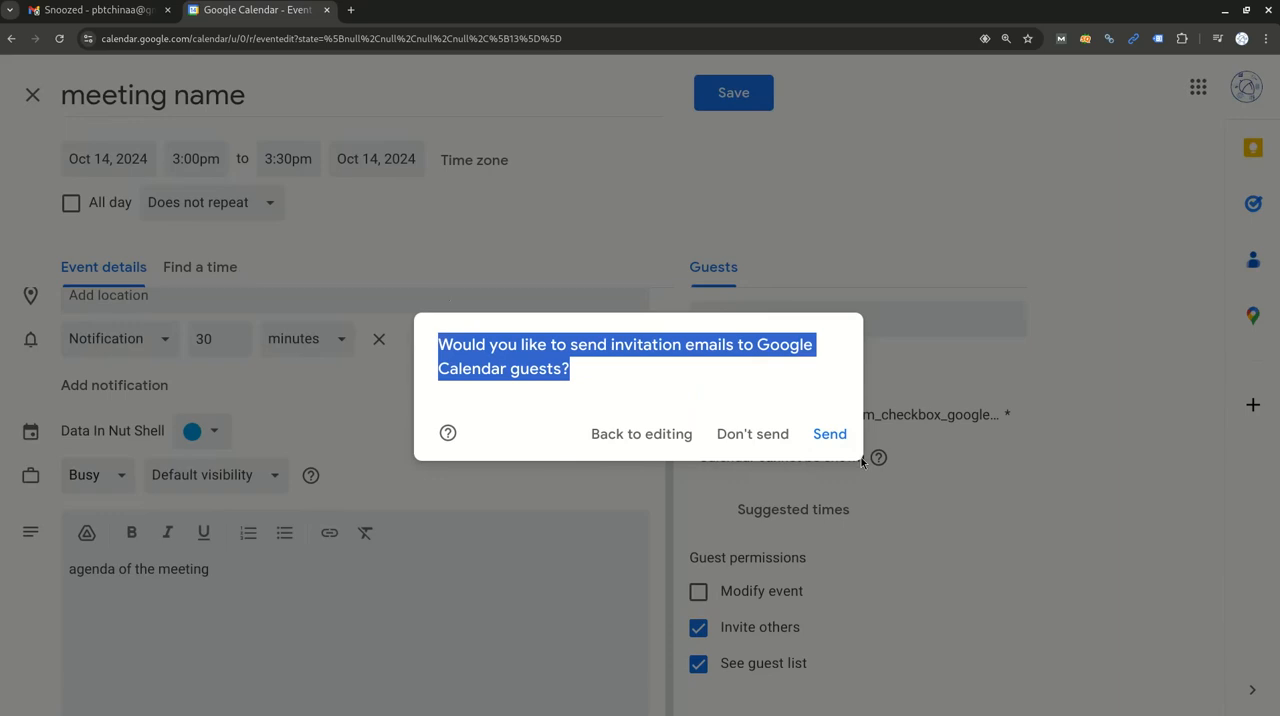
key(Return)
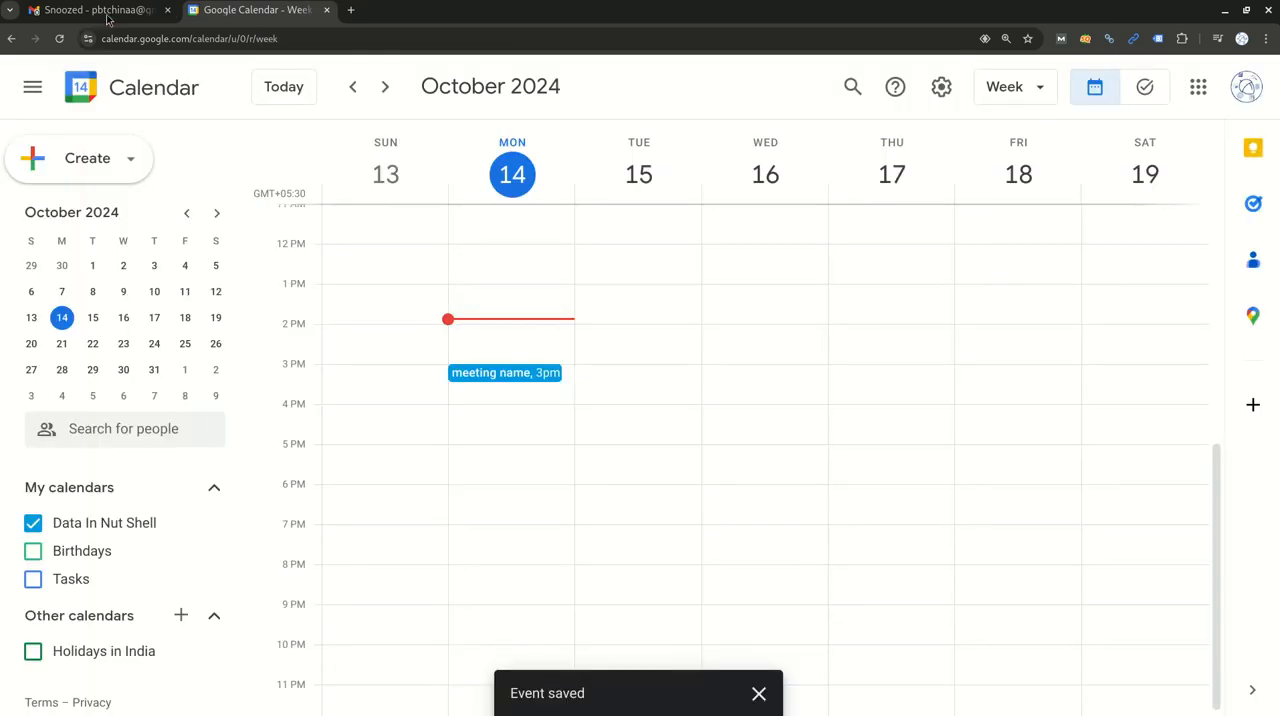
Switch to Gmail to check the saved meeting in its calendar for October 14, and return to Google Calendar.
click(95, 10)
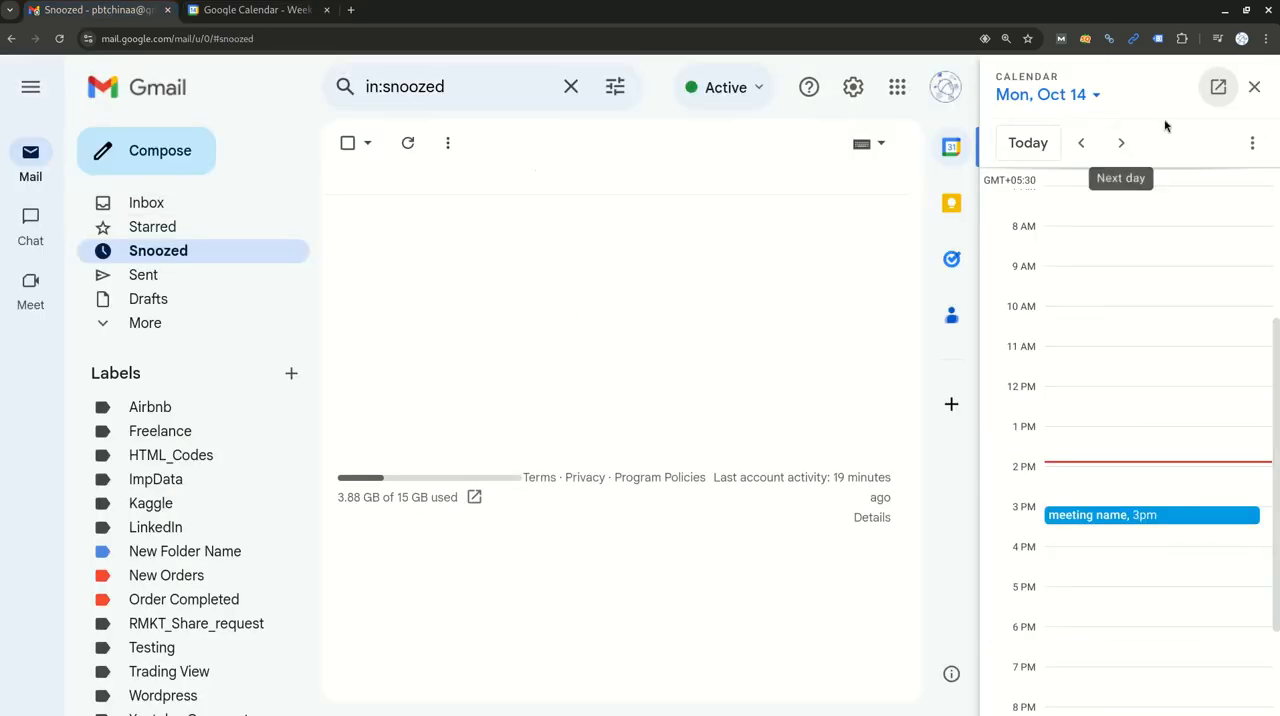
click(1254, 87)
click(1251, 148)
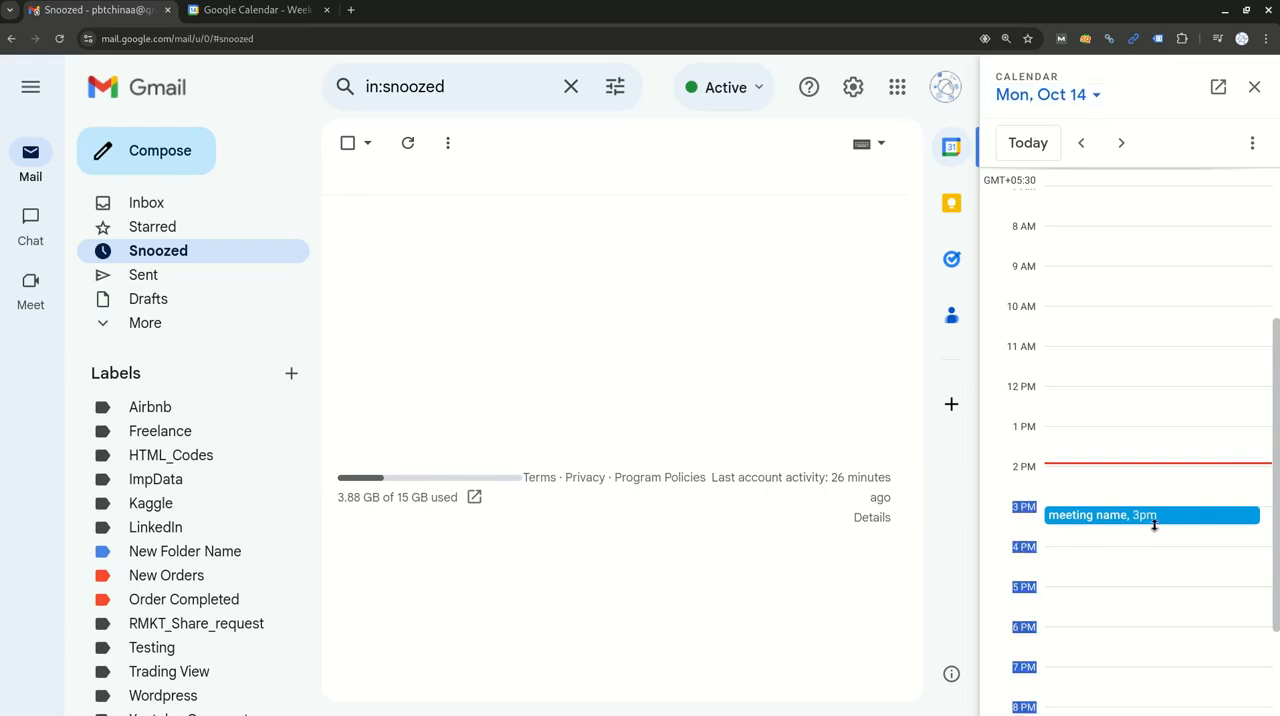
click(1228, 520)
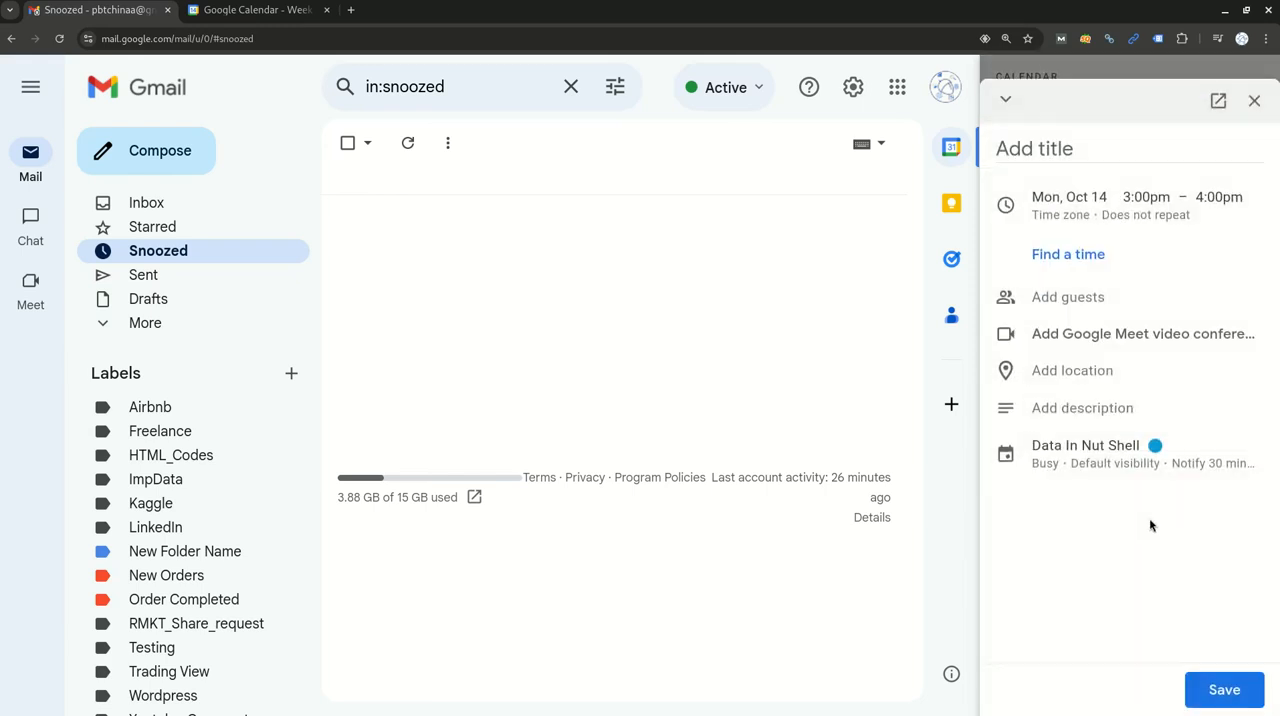
click(1253, 101)
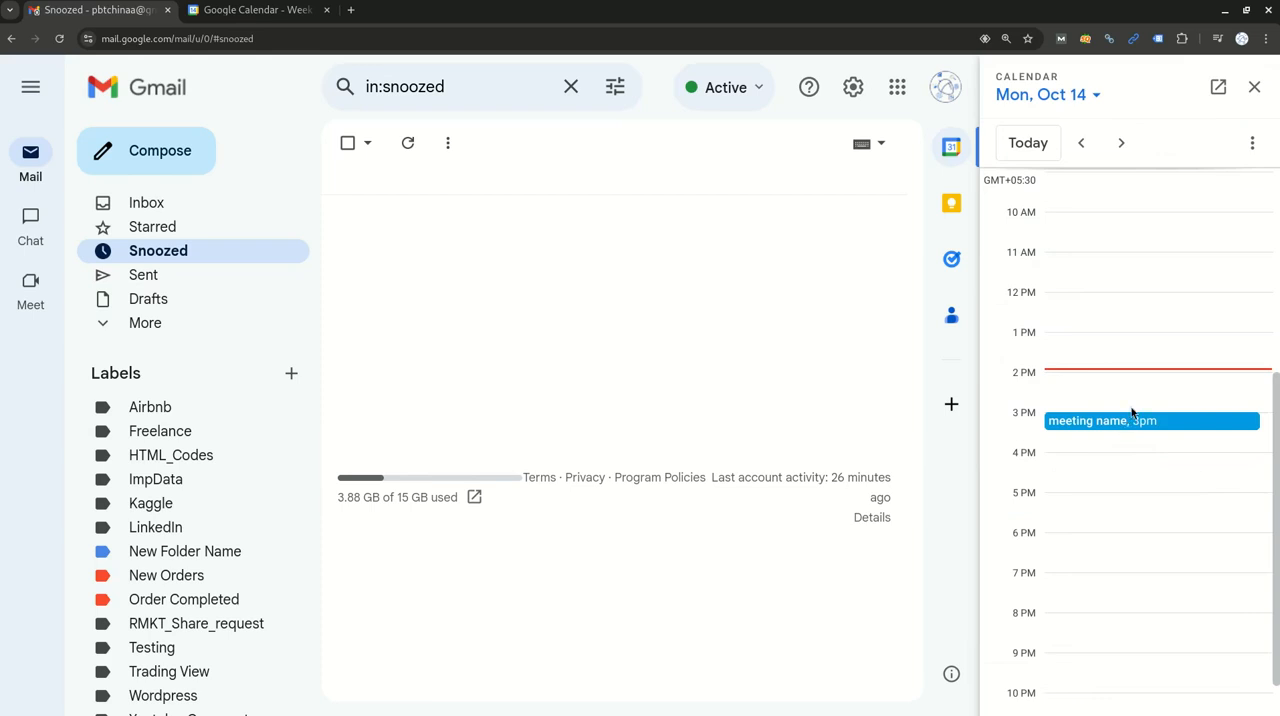
key(ctrl+Tab)
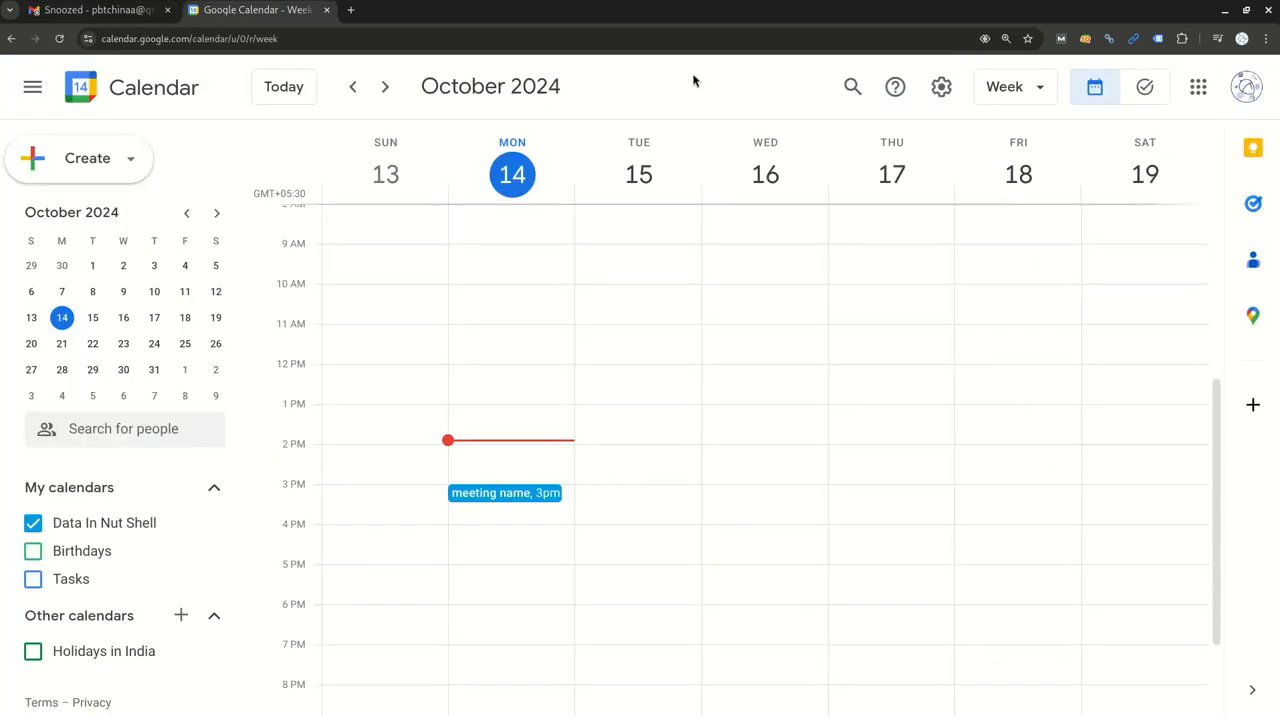